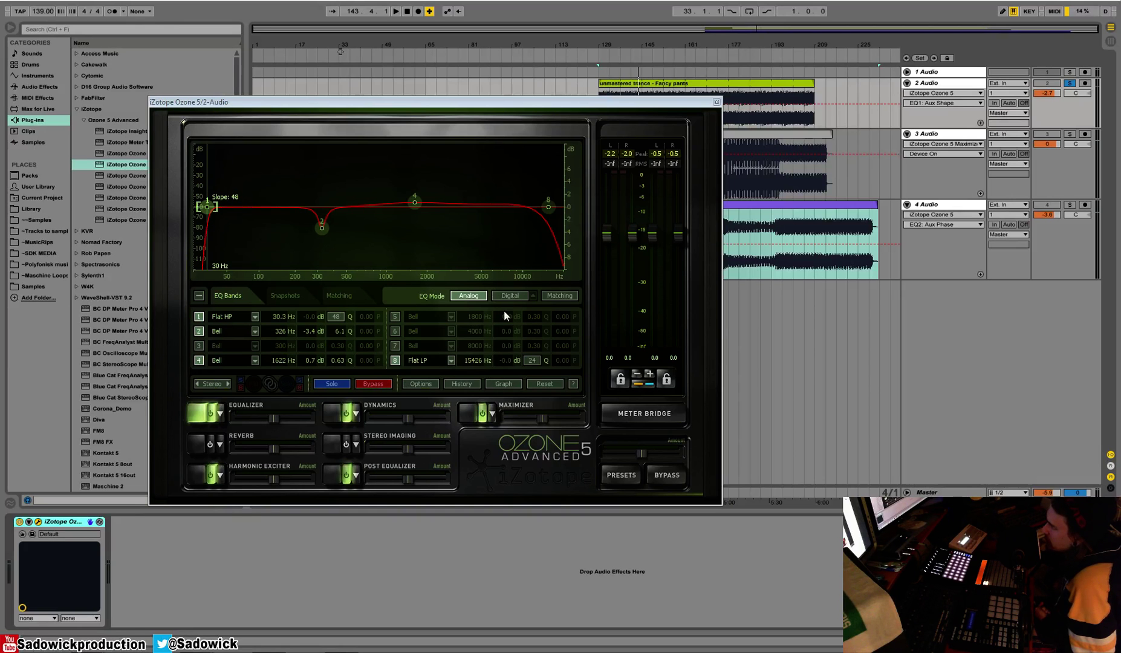
Cycle the EQ through mid/side and left/right processing, then return to stereo
left_click(227, 383)
left_click(226, 384)
left_click(226, 383)
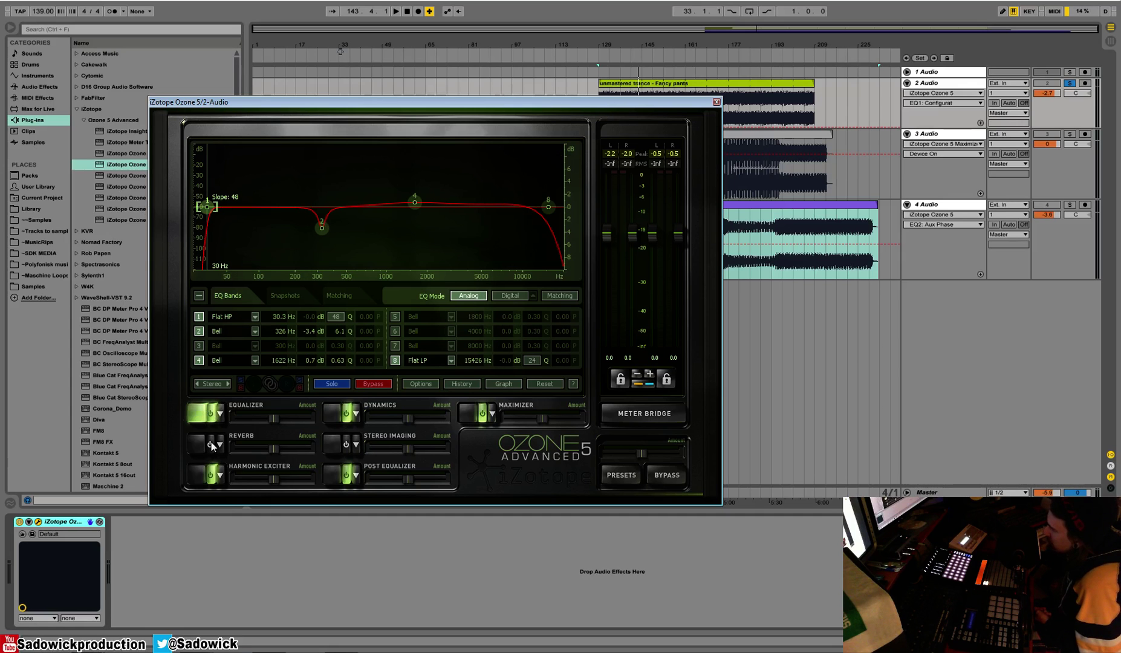
Check the module signal chain and compare the post-EQ digital curve against the analog pre-EQ
left_click(509, 384)
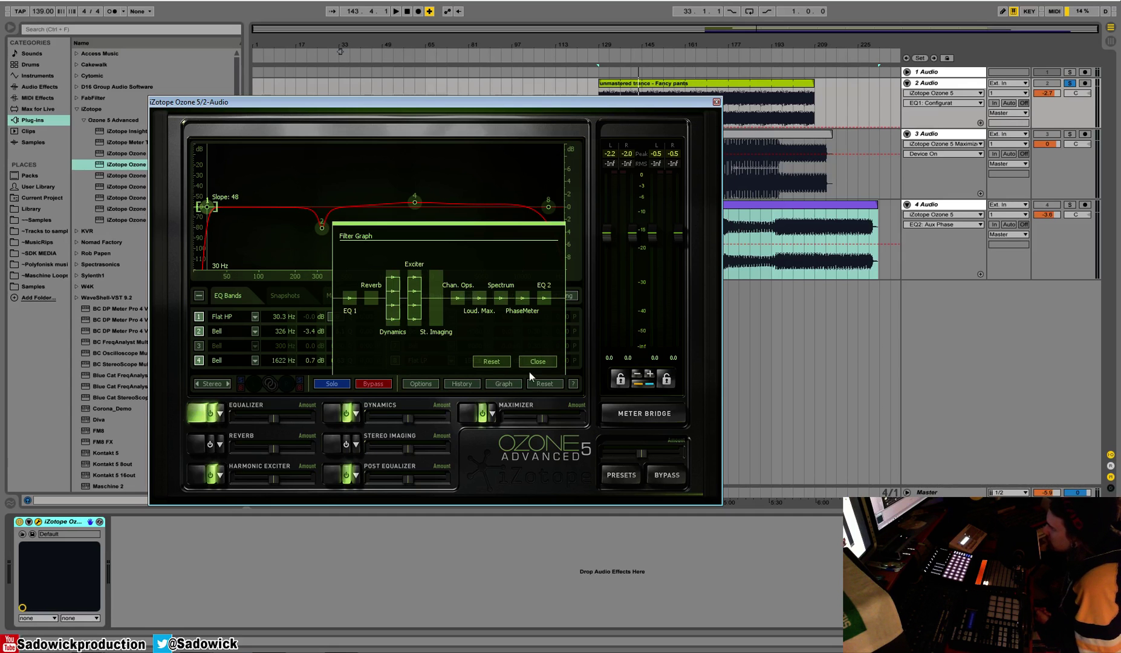
left_click(510, 384)
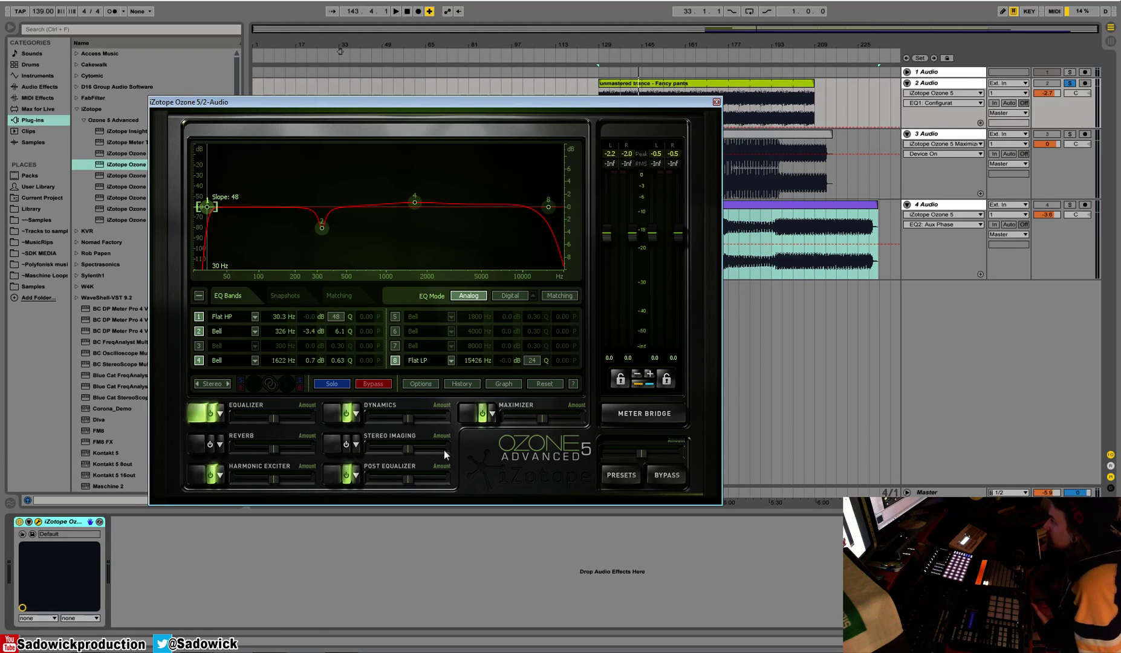
left_click(338, 475)
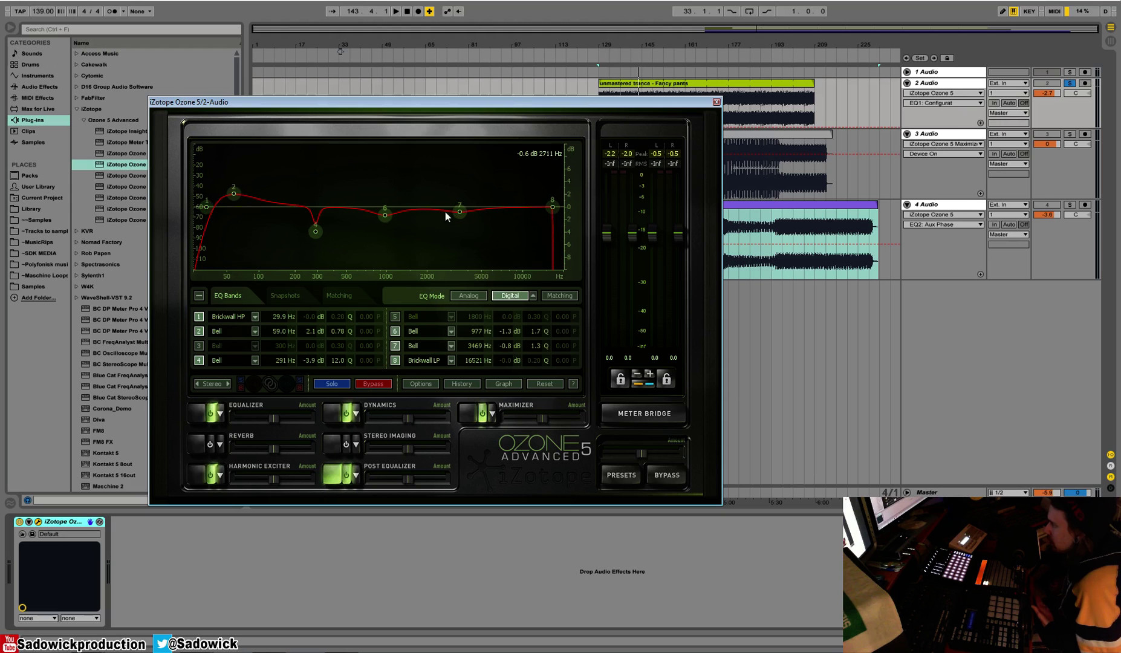
left_click(198, 409)
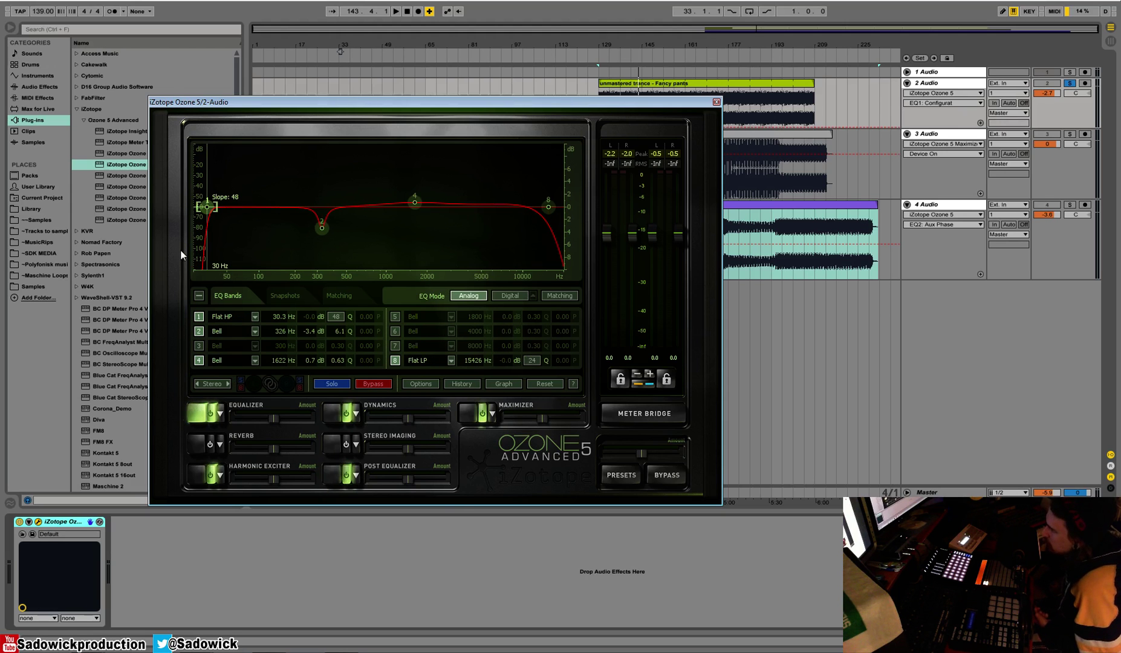
left_click(329, 475)
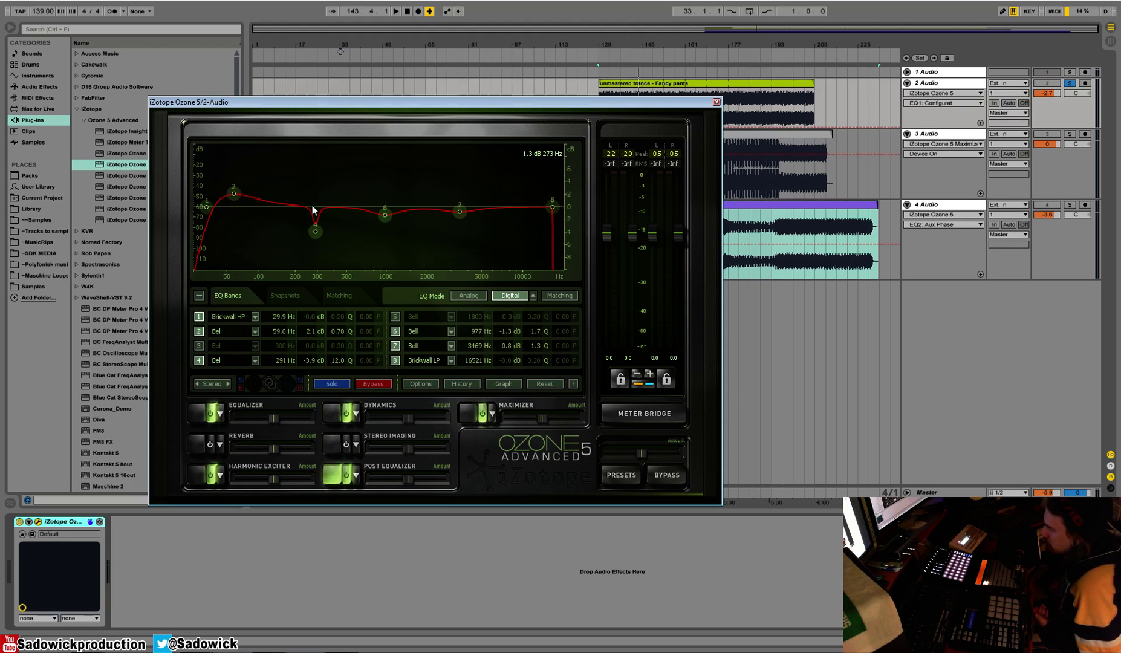
left_click(203, 417)
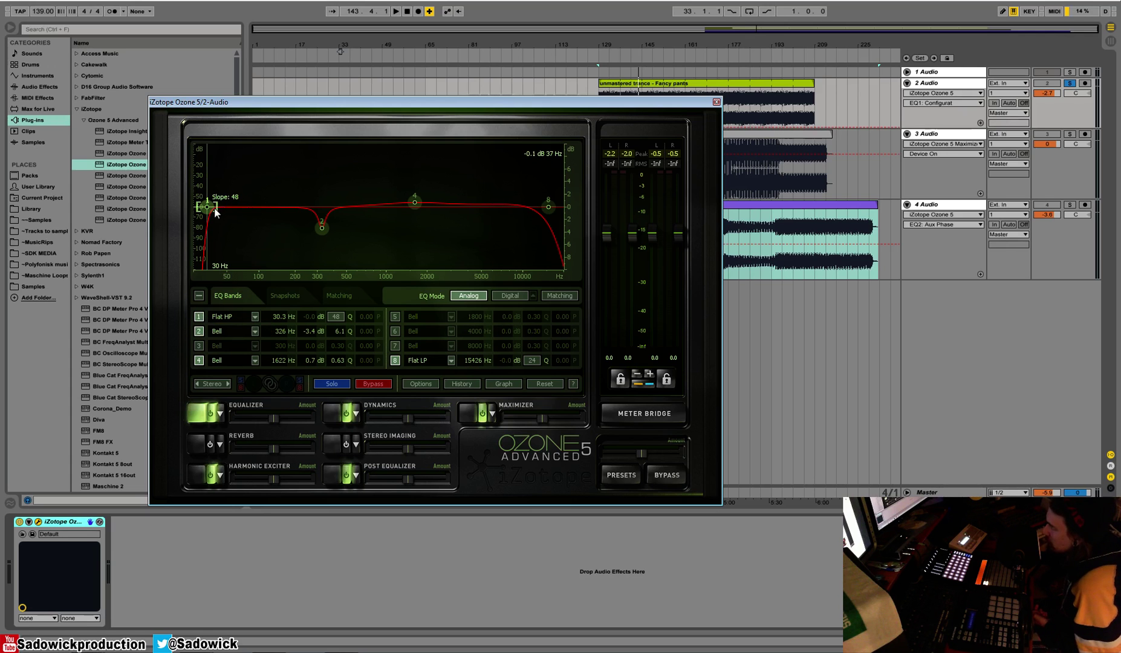
Adjust band 1's high-pass slope, try a brickwall high-pass, then revert to a flat high-pass
mouse_move(216, 212)
left_mouse_down()
mouse_move(225, 211)
mouse_move(214, 216)
left_mouse_up()
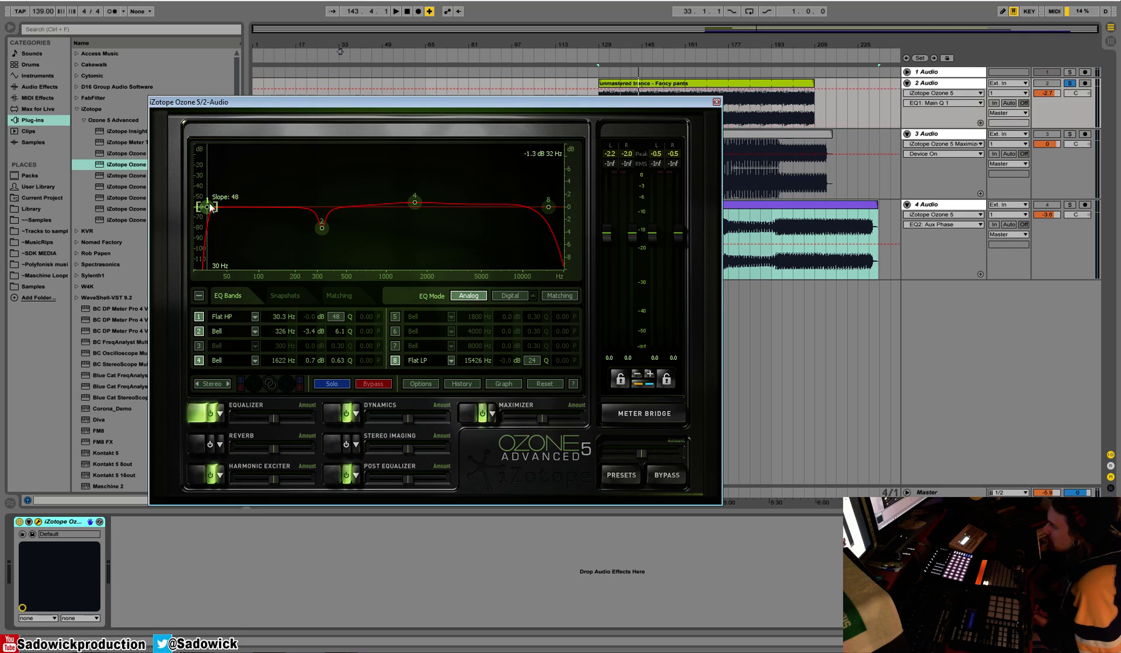
left_click(255, 317)
mouse_move(256, 304)
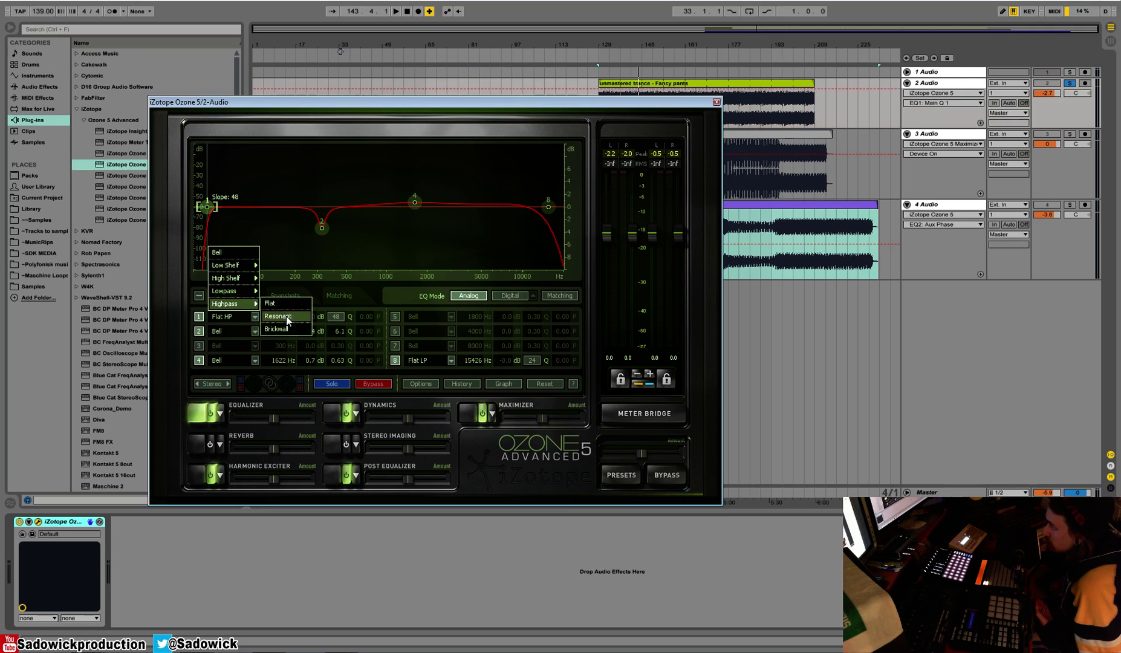
left_click(287, 331)
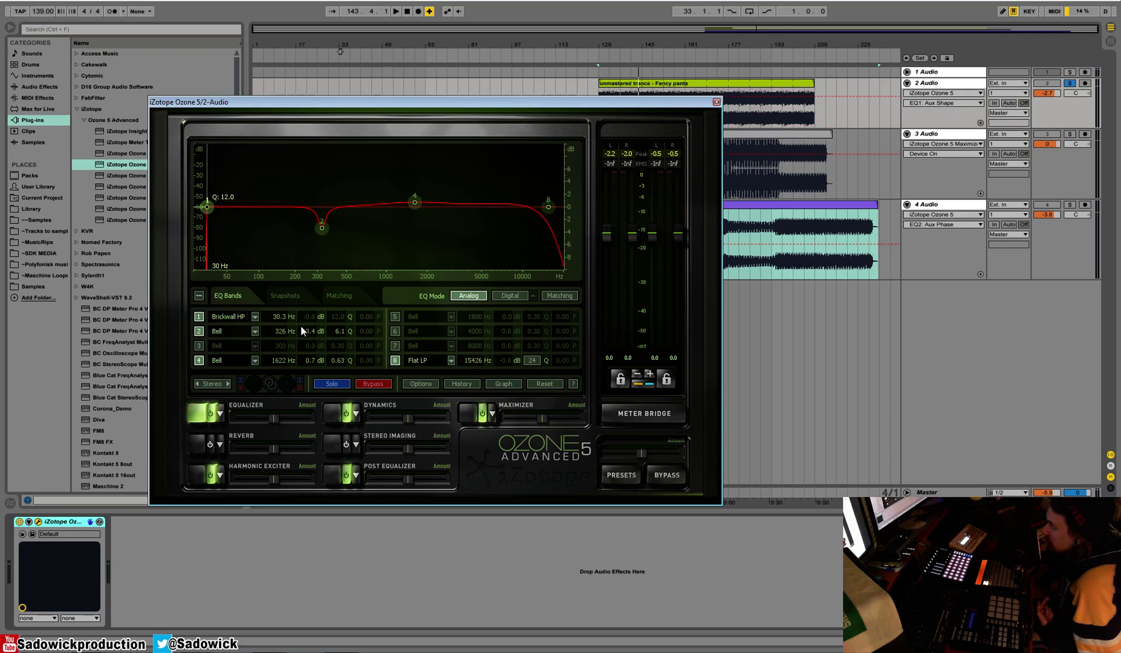
left_click(255, 331)
left_click(255, 332)
left_click(255, 317)
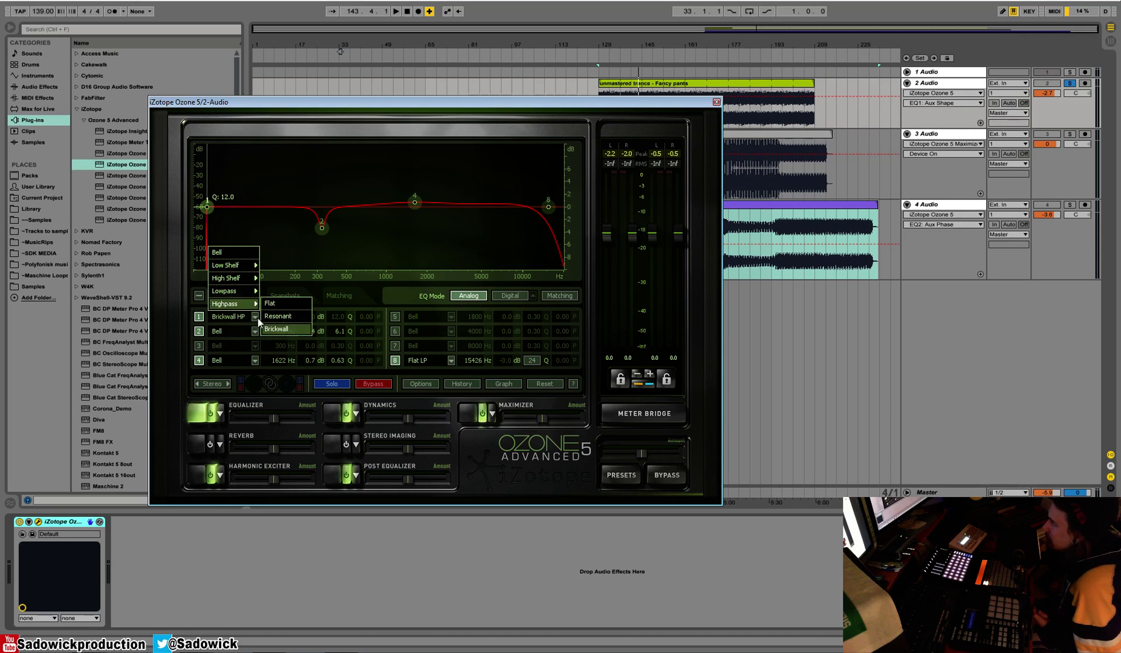
left_click(272, 305)
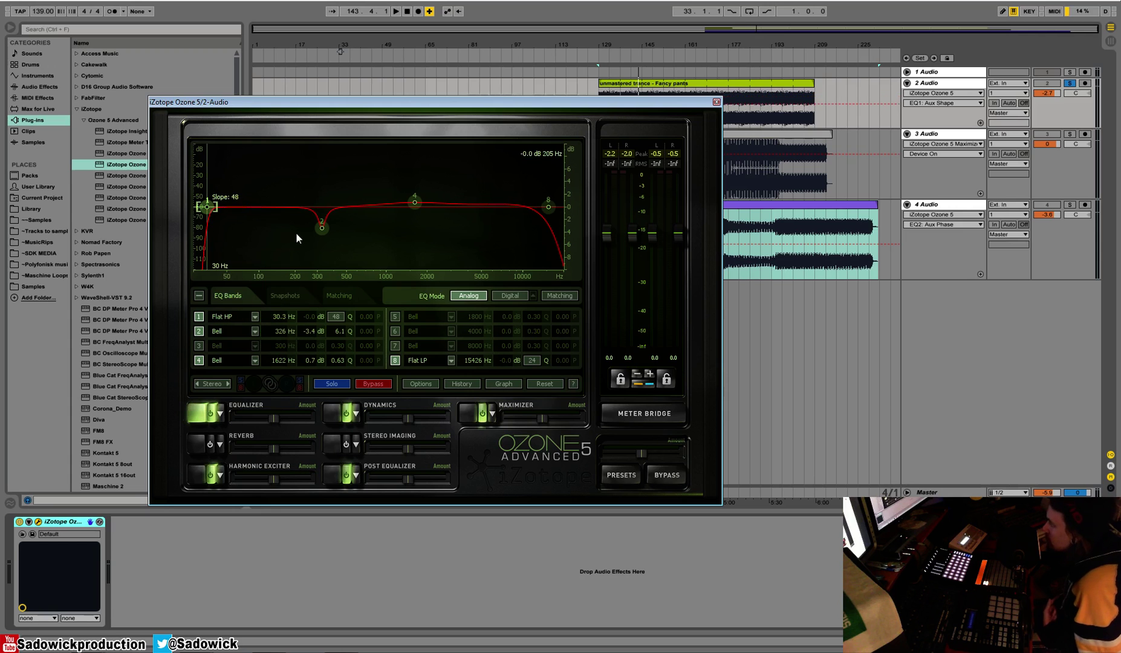
Move the band 2 bell cut to 303 Hz at -6.7 dB while auditioning playback
left_click(323, 231)
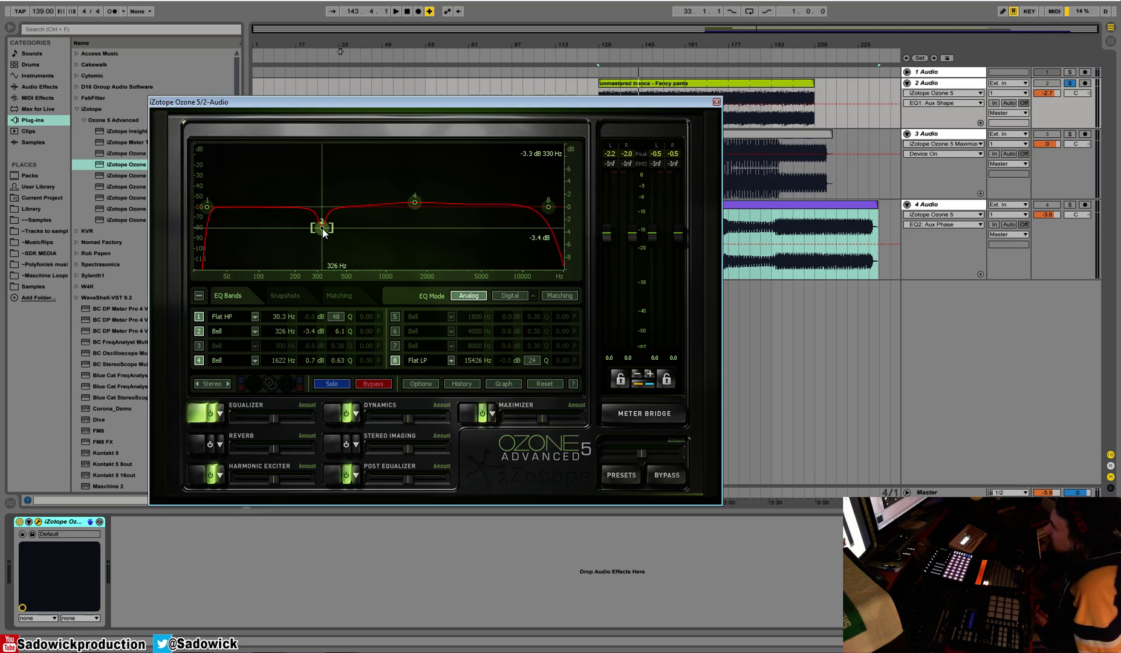
left_click_drag(322, 228, 321, 229)
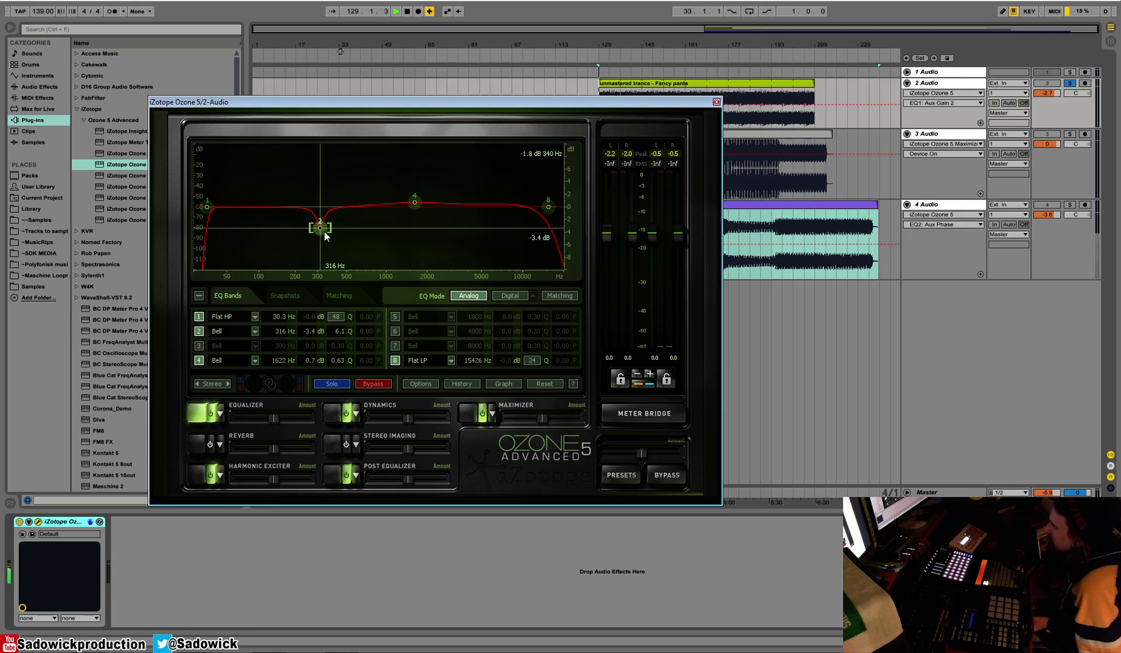
key("space")
mouse_move(321, 232)
left_mouse_down()
mouse_move(280, 230)
mouse_move(334, 236)
left_mouse_up()
key("space")
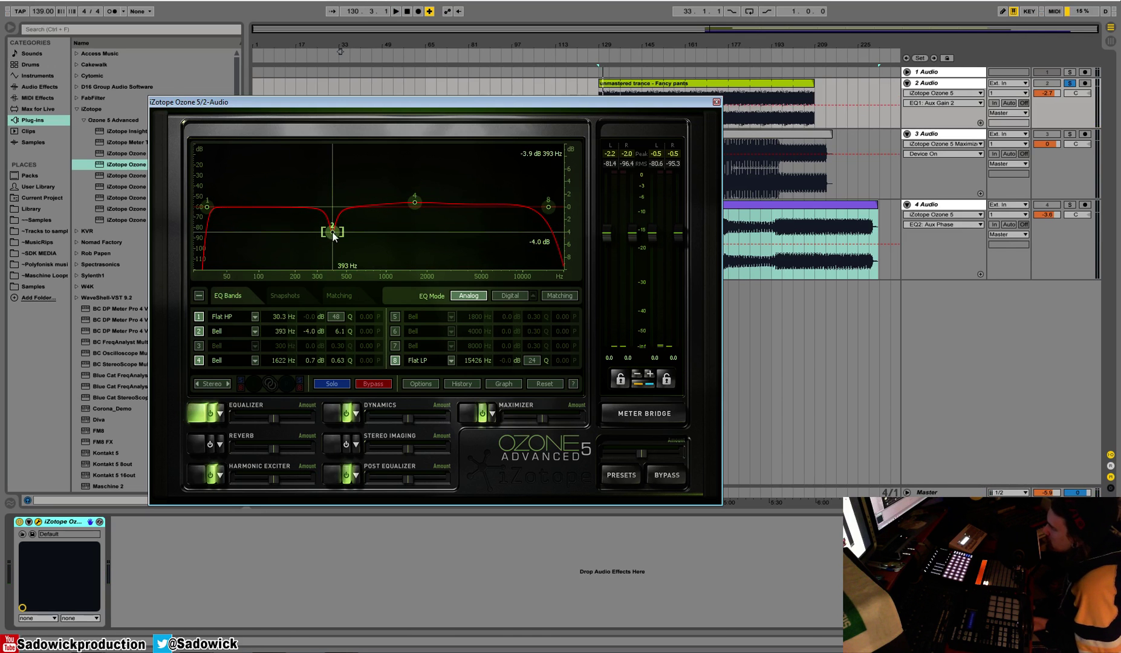
mouse_move(336, 236)
left_mouse_down()
mouse_move(334, 257)
mouse_move(275, 250)
mouse_move(349, 254)
mouse_move(320, 252)
left_mouse_up()
key("space")
key("space")
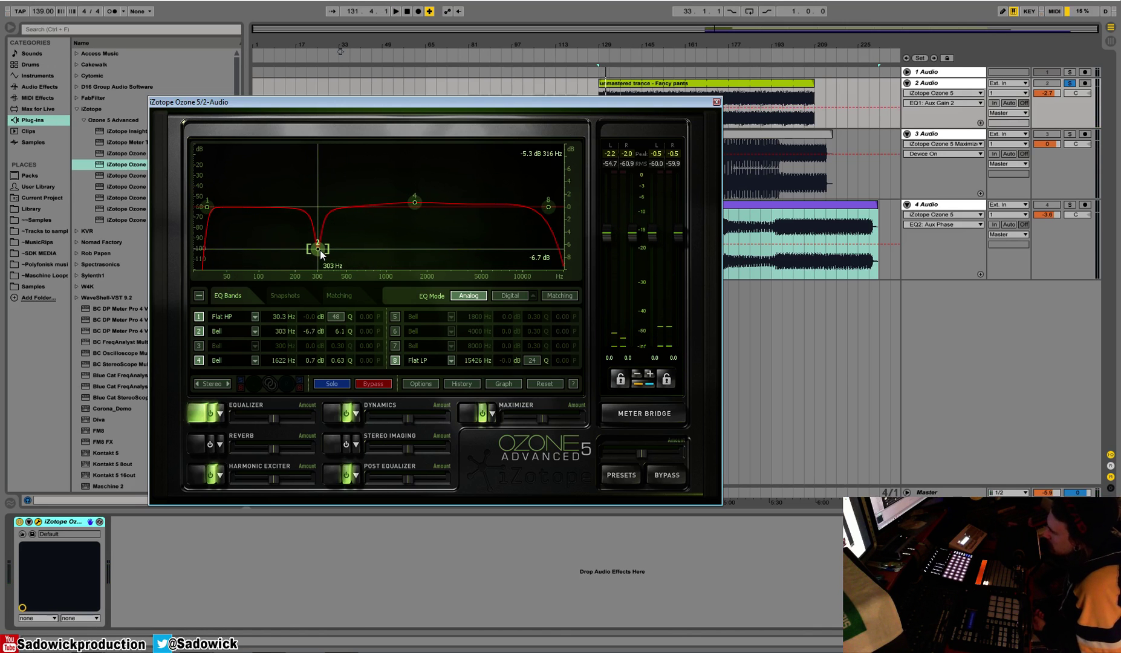
Set band 4 to a +1.2 dB bell boost at 1528 Hz with Q 1.2
left_click(417, 204)
scroll(421, 208, "up", 3)
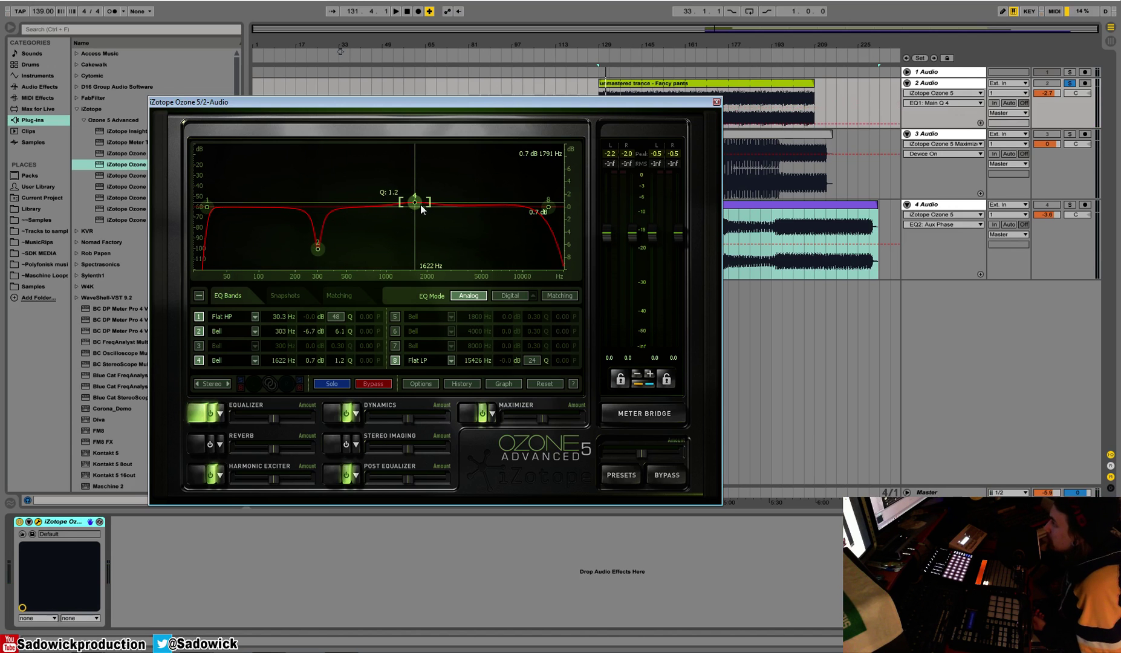
mouse_move(411, 205)
left_mouse_down()
mouse_move(416, 194)
mouse_move(414, 205)
left_mouse_up()
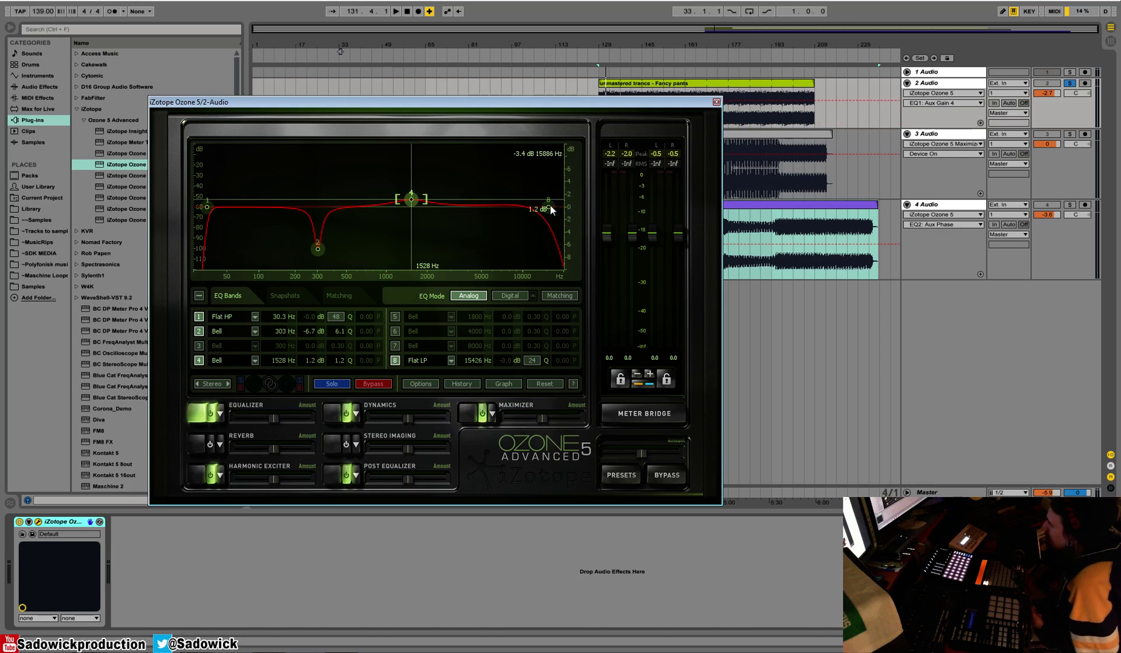
mouse_move(549, 209)
left_mouse_down()
mouse_move(557, 215)
mouse_move(549, 208)
left_mouse_up()
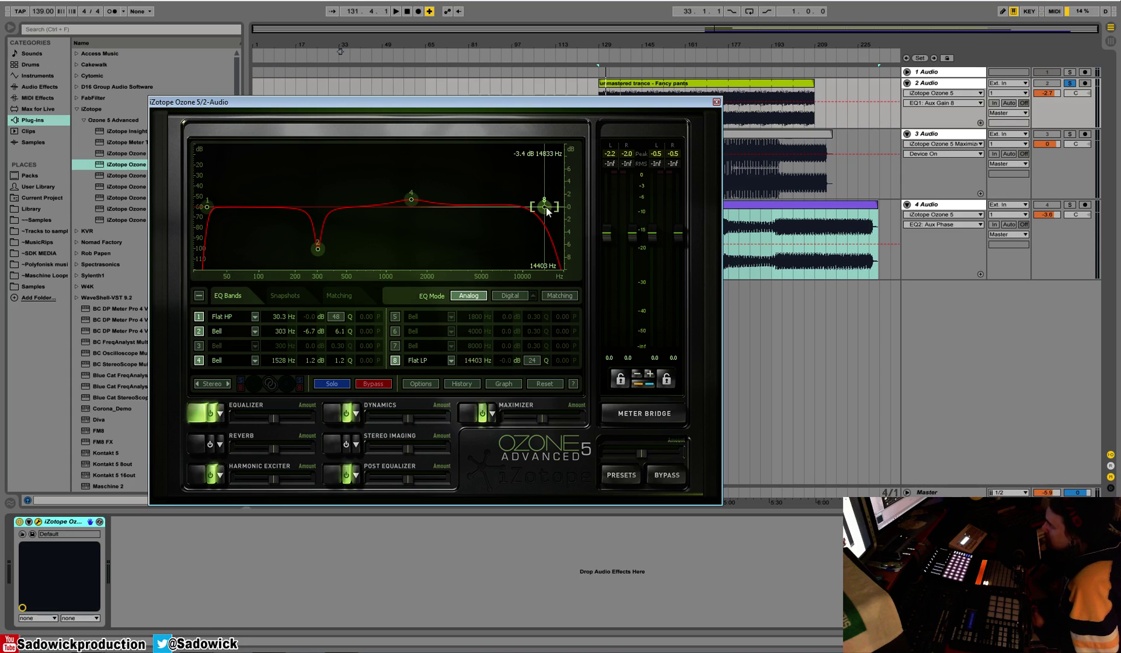
left_click_drag(547, 211, 550, 213)
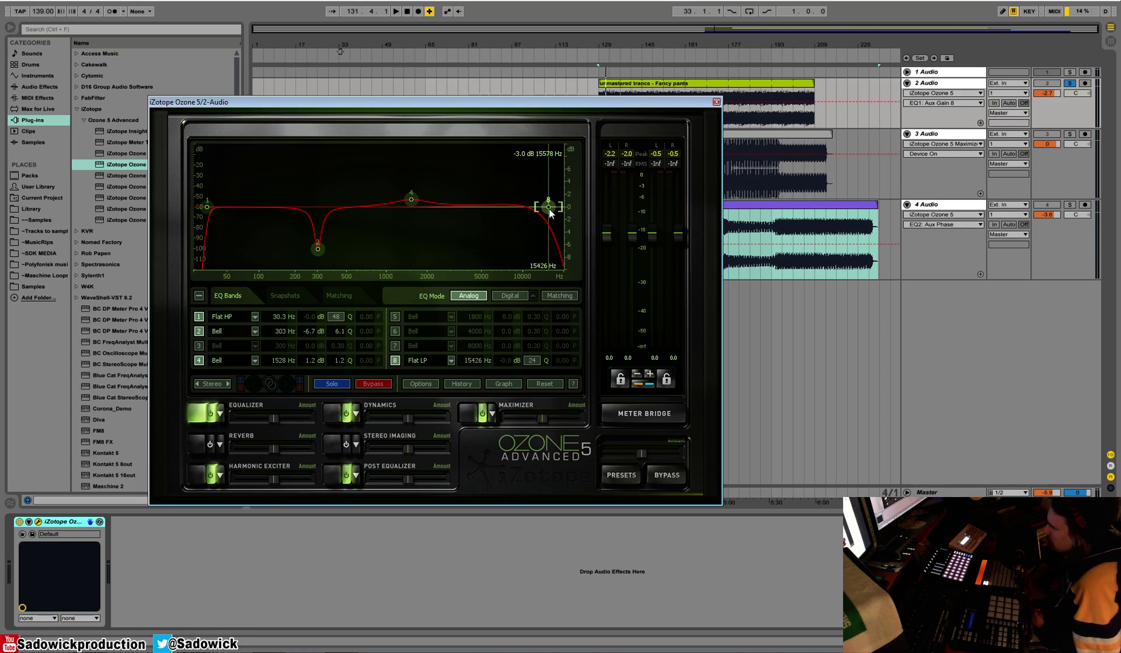
key("space")
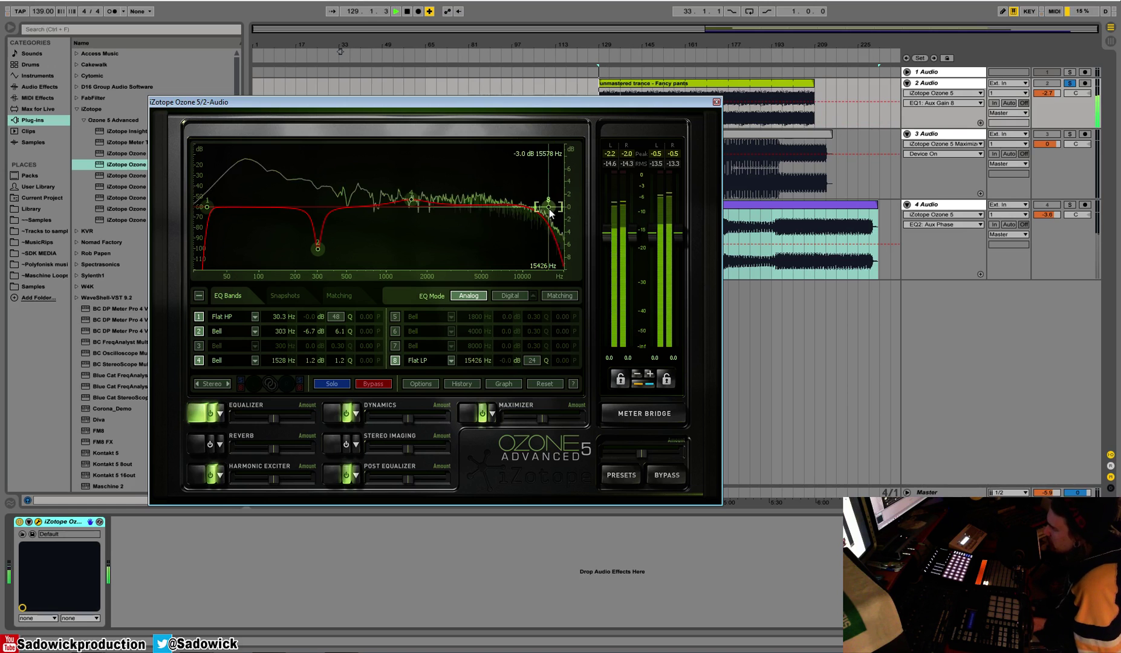
mouse_move(551, 211)
left_mouse_down()
mouse_move(483, 220)
mouse_move(542, 212)
mouse_move(550, 224)
left_mouse_up()
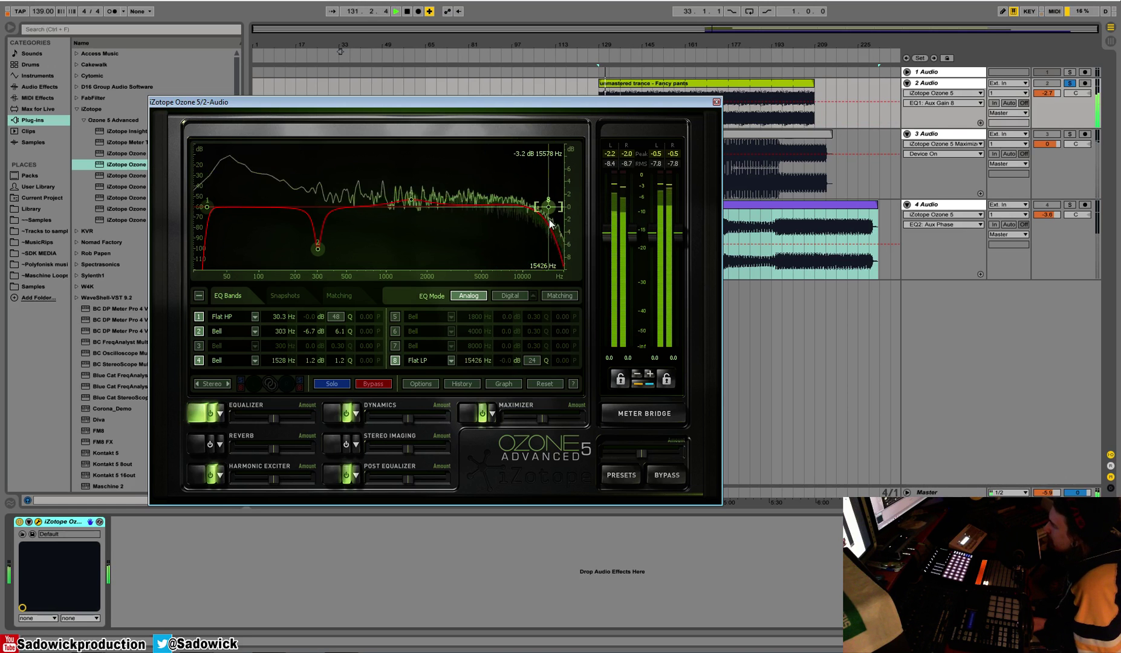
key("space")
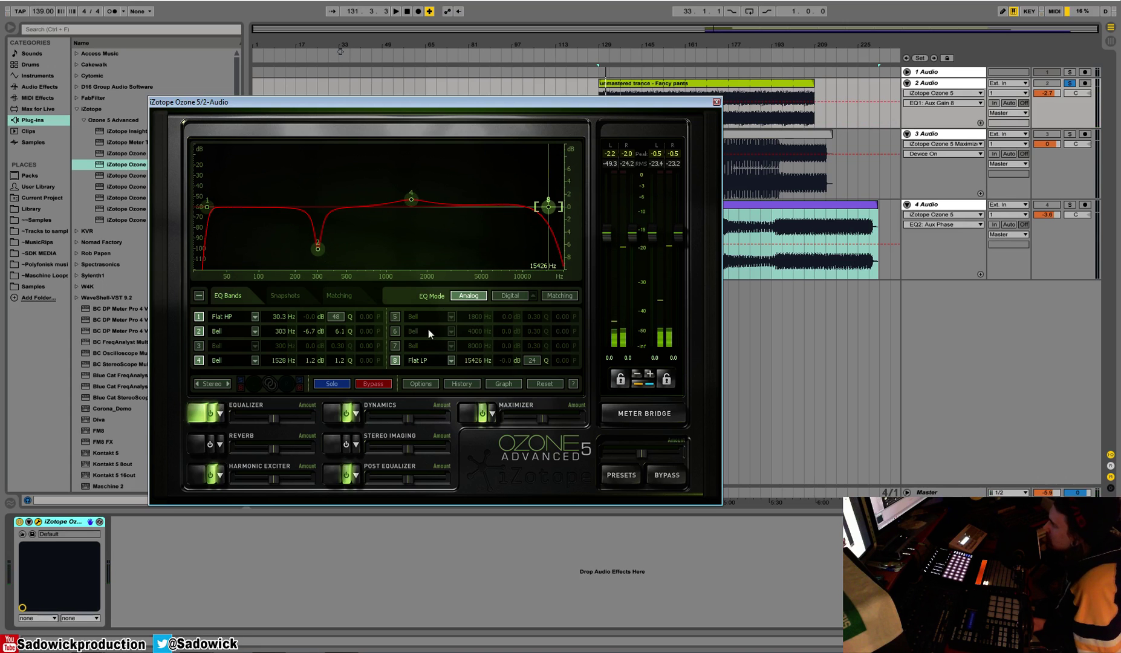
Make band 8 an analog high shelf cutting -4.0 dB at 17869 Hz, auditioning with playback
left_click(451, 360)
mouse_move(436, 320)
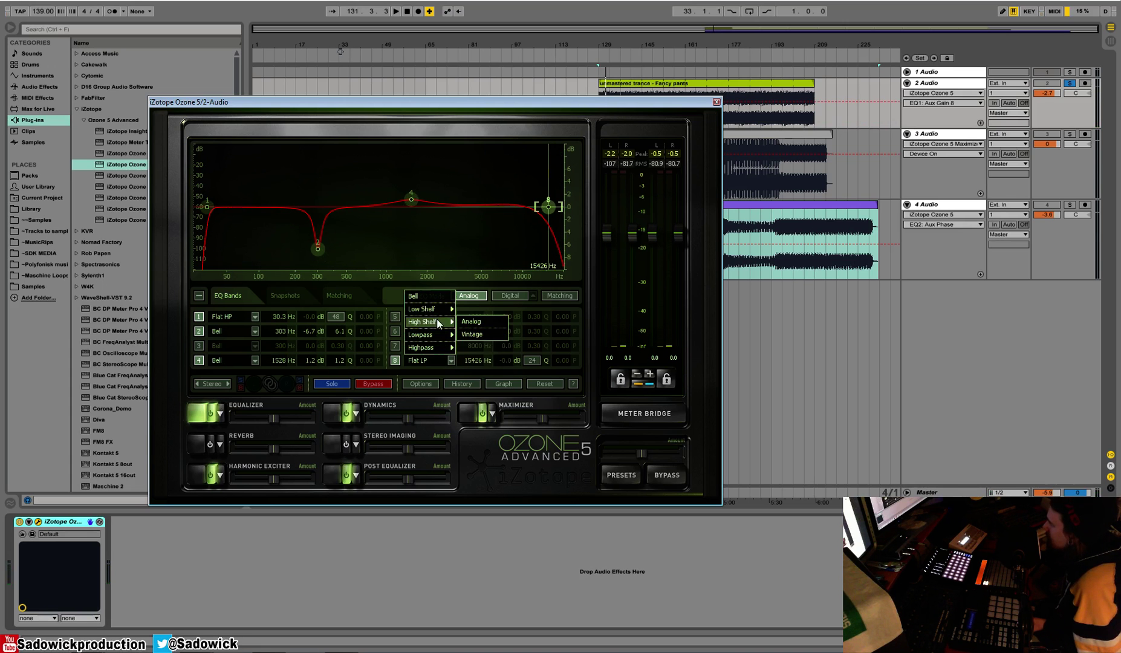
left_click(478, 324)
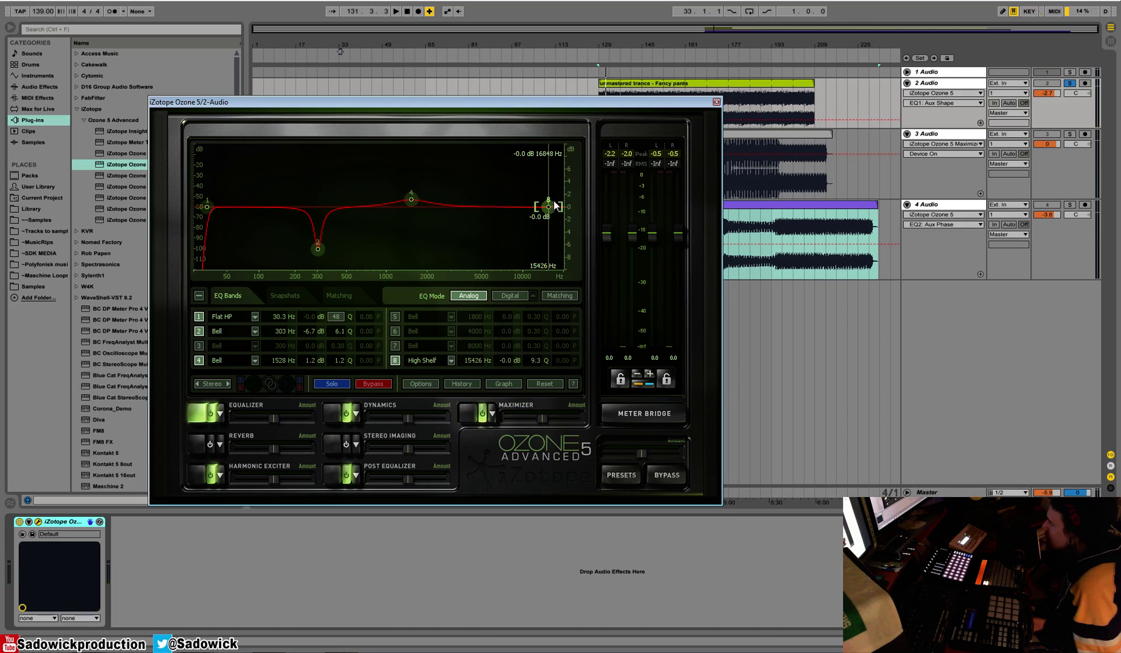
left_click_drag(549, 207, 552, 240)
key("space")
key("space")
key("space")
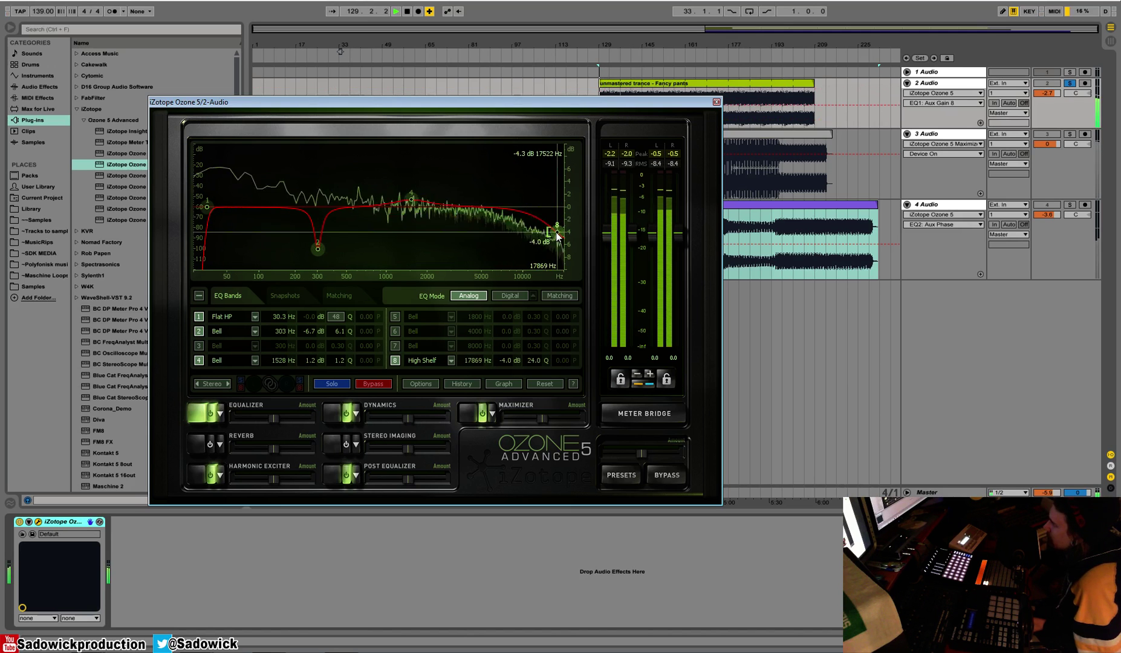
key("space")
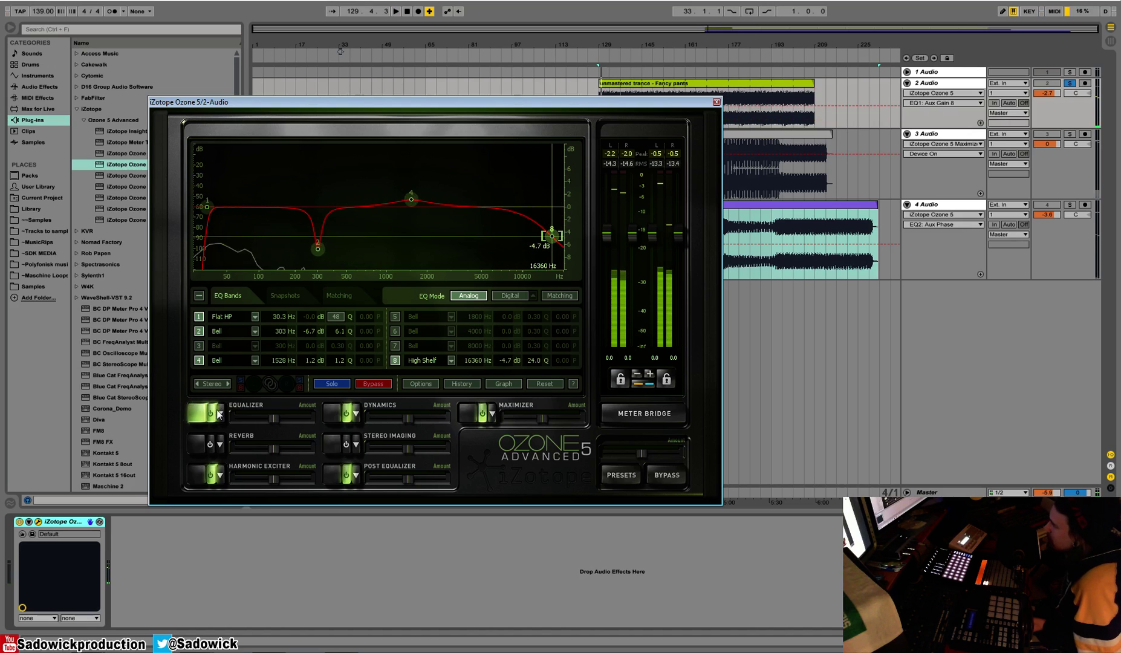
Display the post equalizer's digital bands (977 Hz, 3469 Hz dips, 16521 Hz brickwall) and audition briefly
left_click(334, 477)
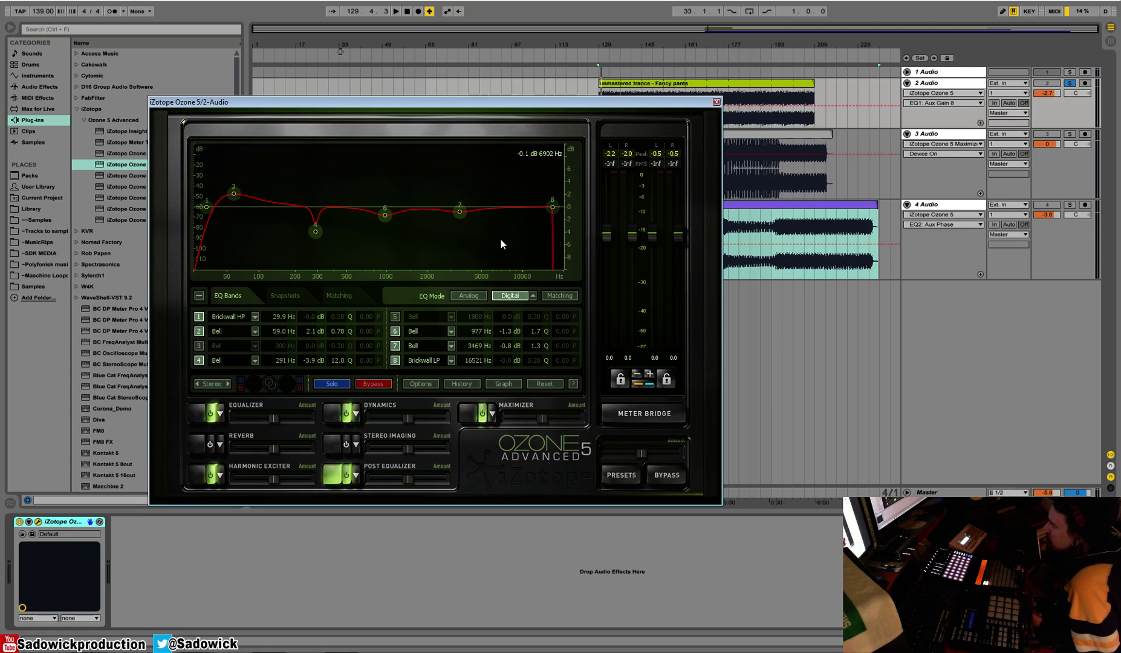
key("space")
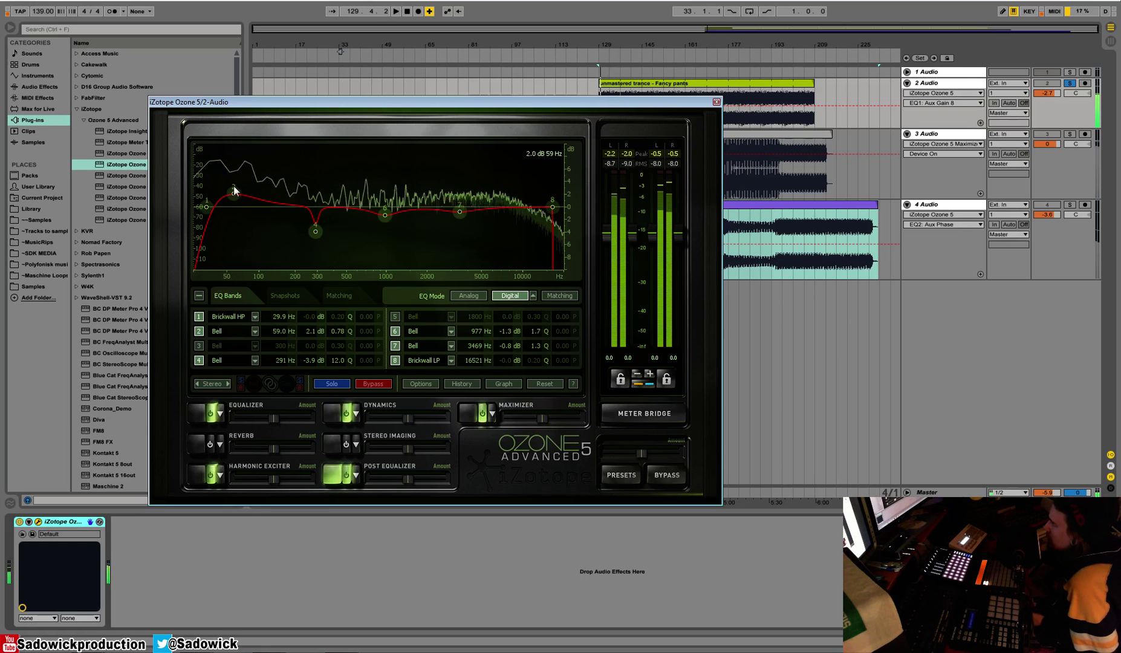
key("space")
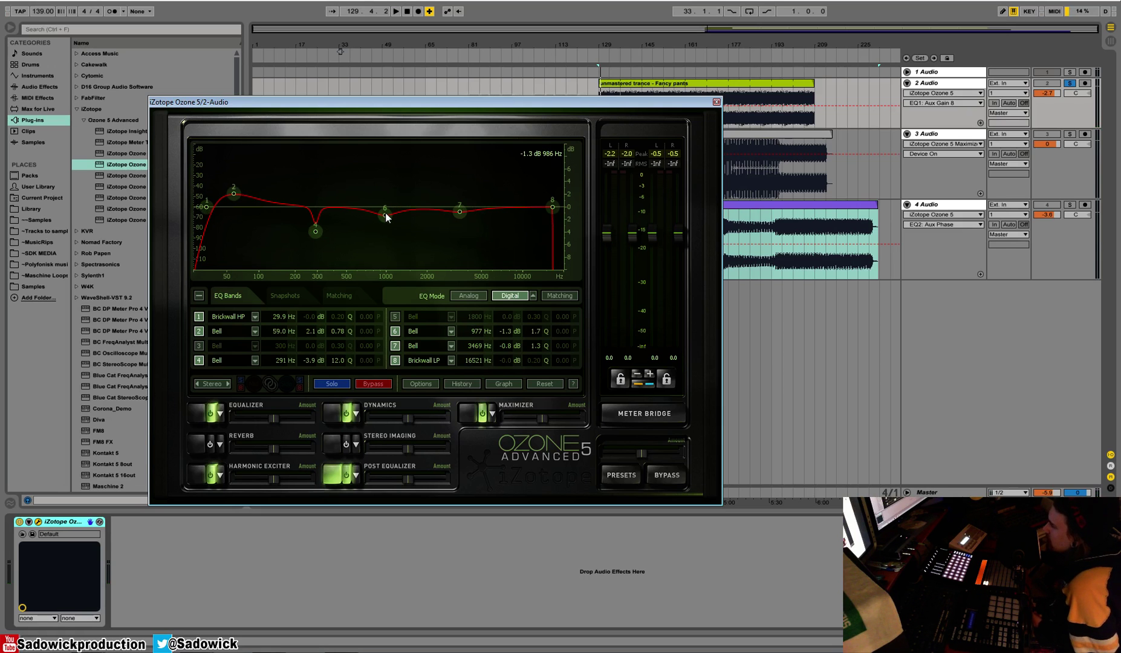
Raise post-EQ bands 6 and 7 into small mid and high bell boosts
mouse_move(386, 216)
left_mouse_down()
mouse_move(384, 185)
mouse_move(386, 197)
left_mouse_up()
left_click_drag(461, 213, 462, 197)
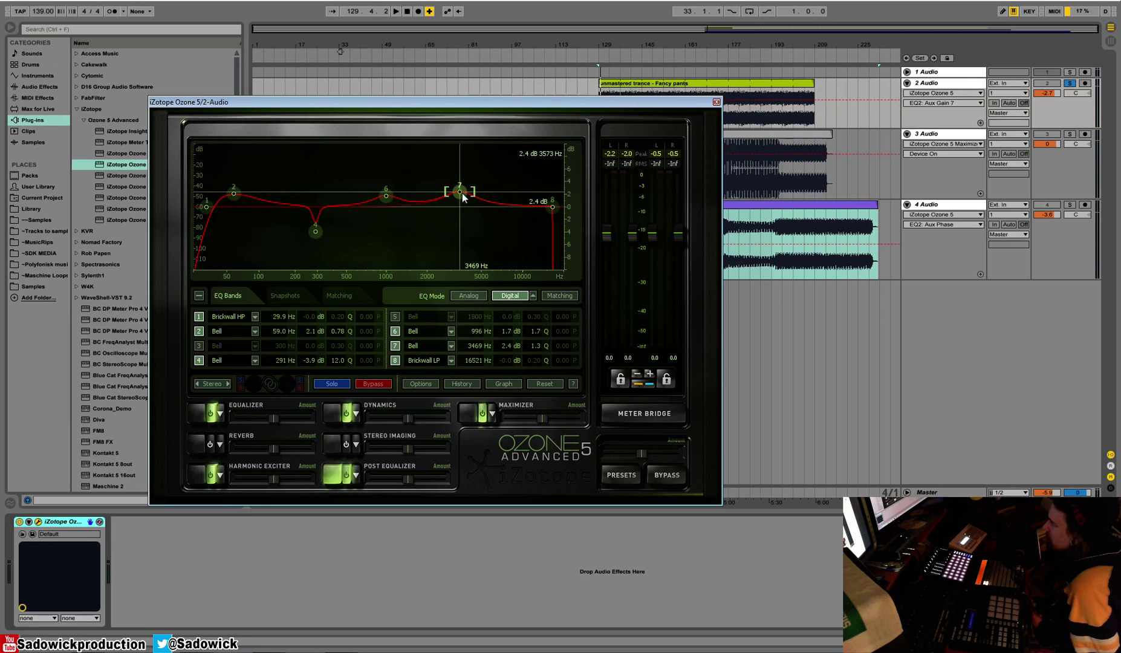
mouse_move(463, 197)
left_mouse_down()
mouse_move(450, 194)
mouse_move(491, 184)
mouse_move(455, 197)
mouse_move(471, 197)
left_mouse_up()
left_click(385, 195, "shift")
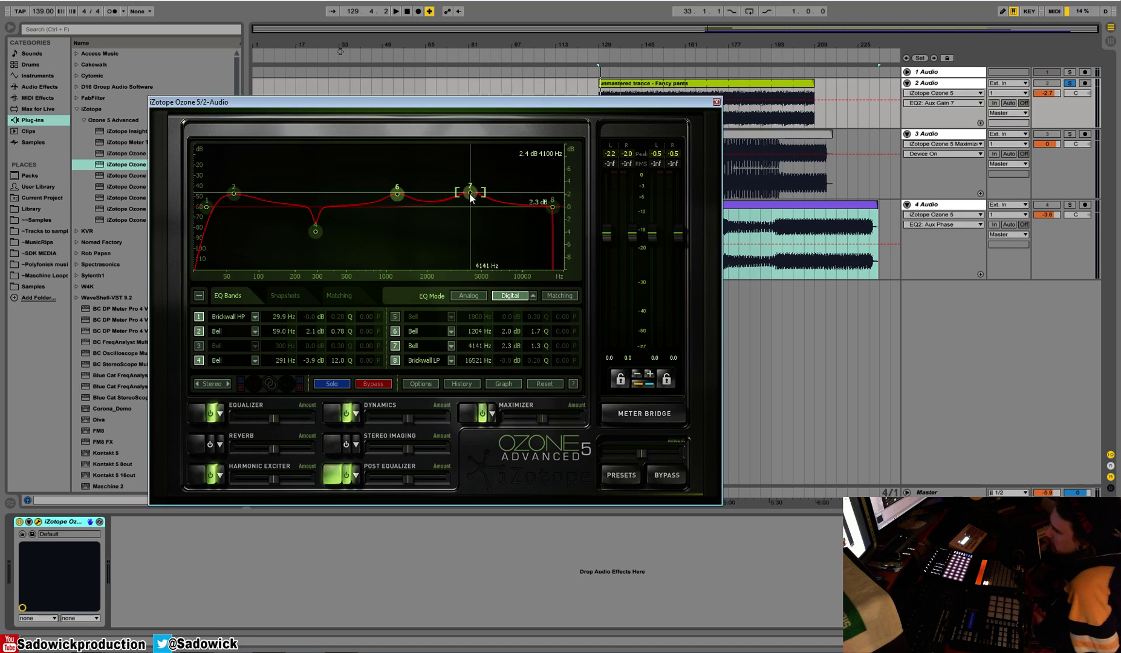
Fine-tune the boosts during playback to +1.4 dB at 1654 Hz and +1.6 dB at 5616 Hz
key("space")
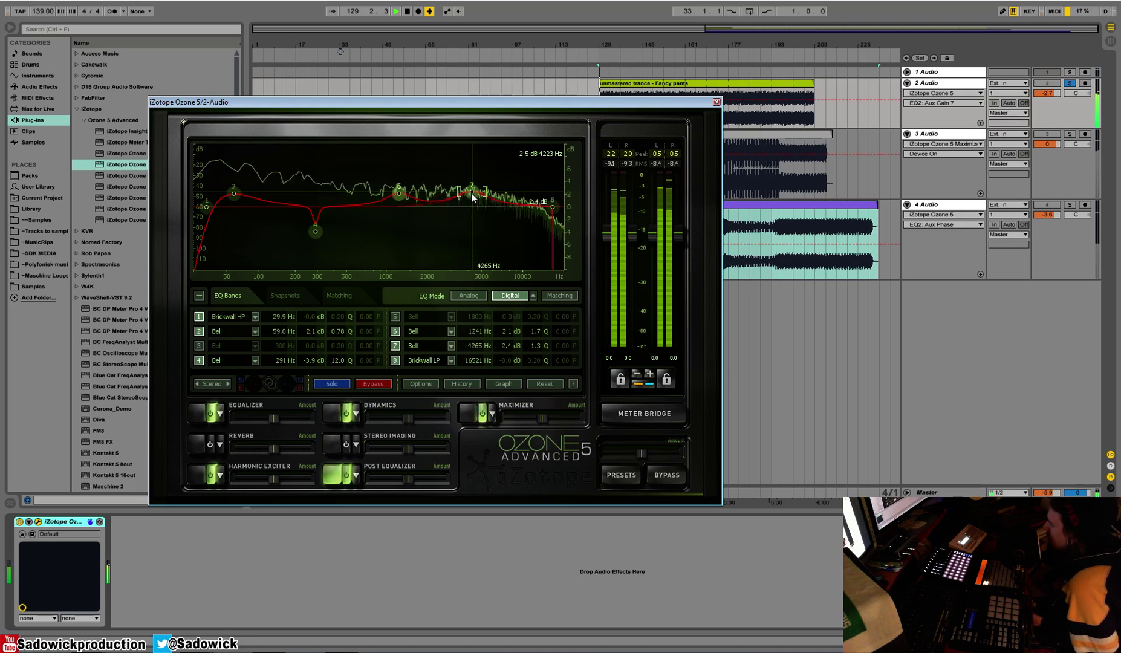
mouse_move(471, 197)
left_mouse_down()
mouse_move(440, 189)
mouse_move(475, 192)
left_mouse_up()
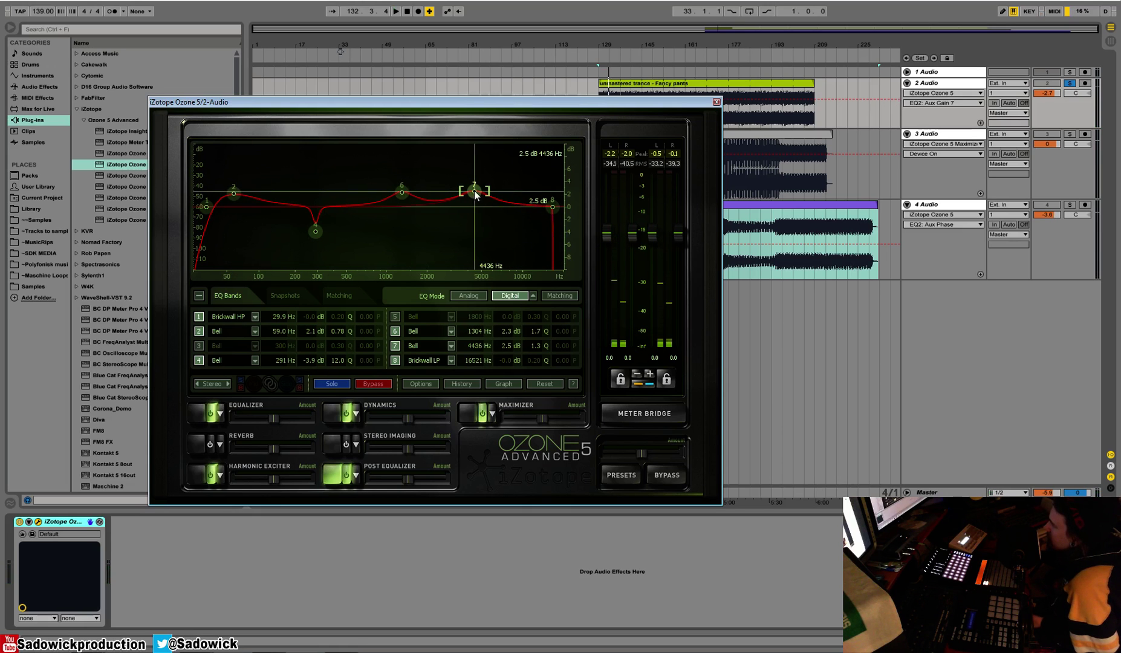
left_click_drag(476, 192, 483, 195)
scroll(476, 192, "up", 4)
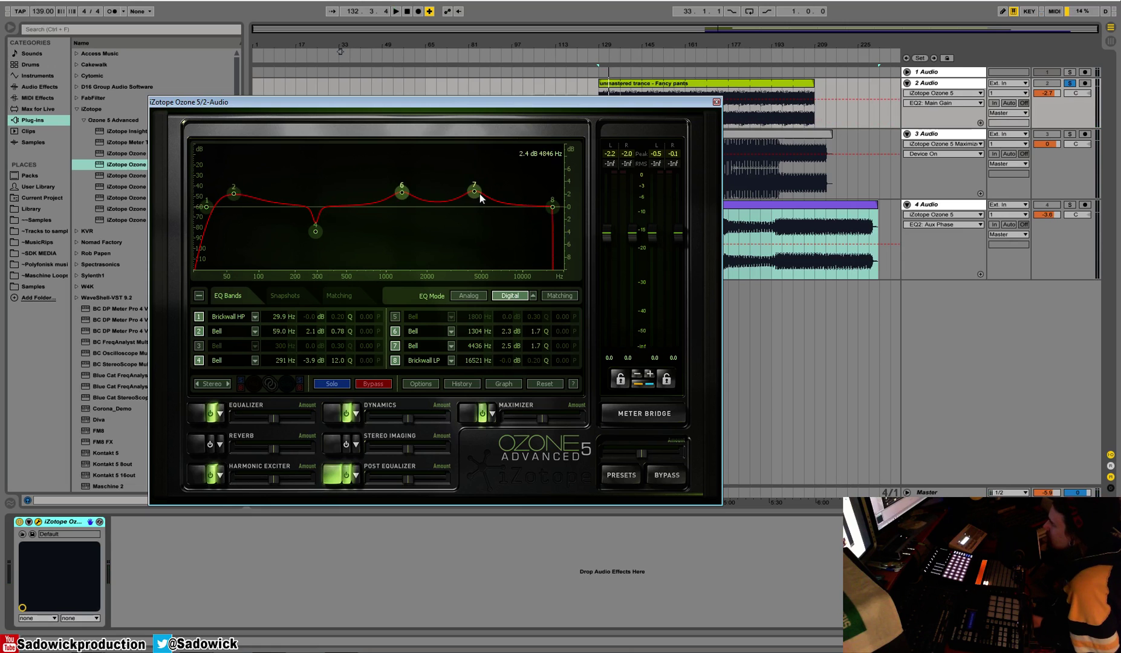
left_click_drag(479, 194, 487, 193)
mouse_move(400, 195)
left_mouse_down()
mouse_move(429, 189)
mouse_move(417, 200)
left_mouse_up()
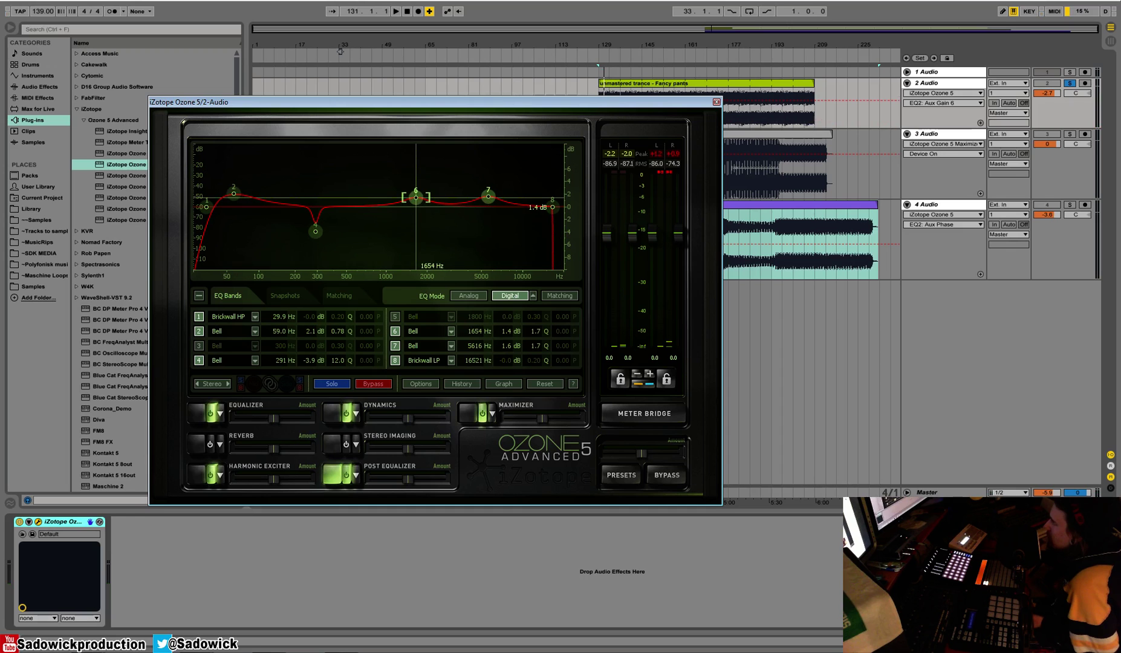
Switch to Mid/Side, flatten side bands 6–7, and cut side band 2 to -6.4 dB near 83 Hz
left_click(225, 384)
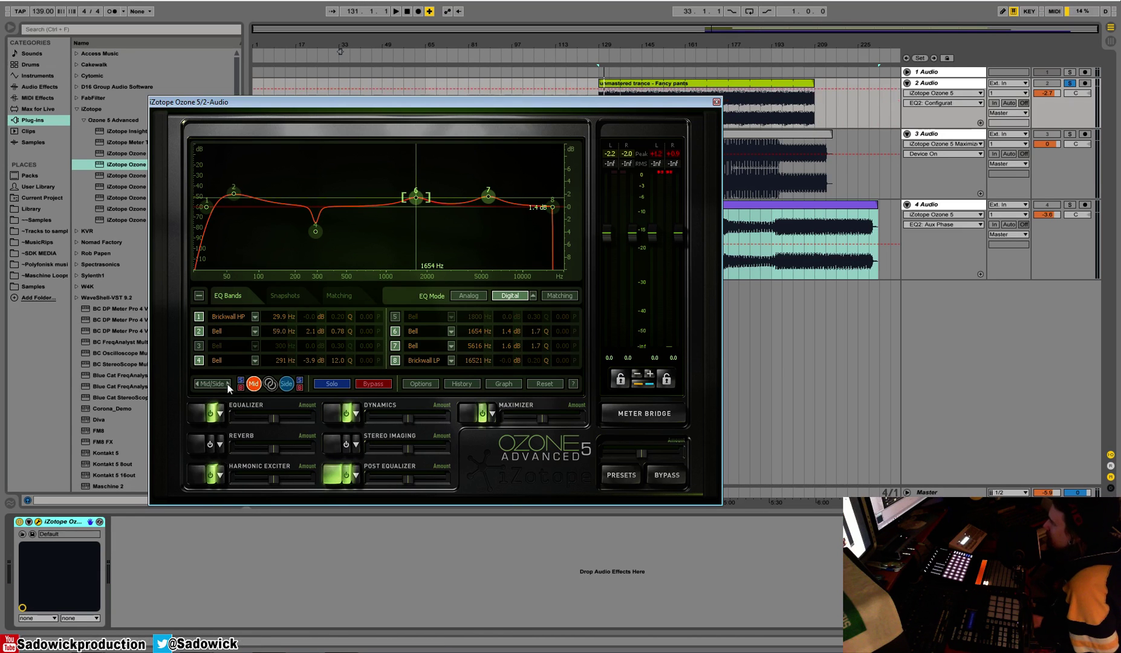
left_click(287, 385)
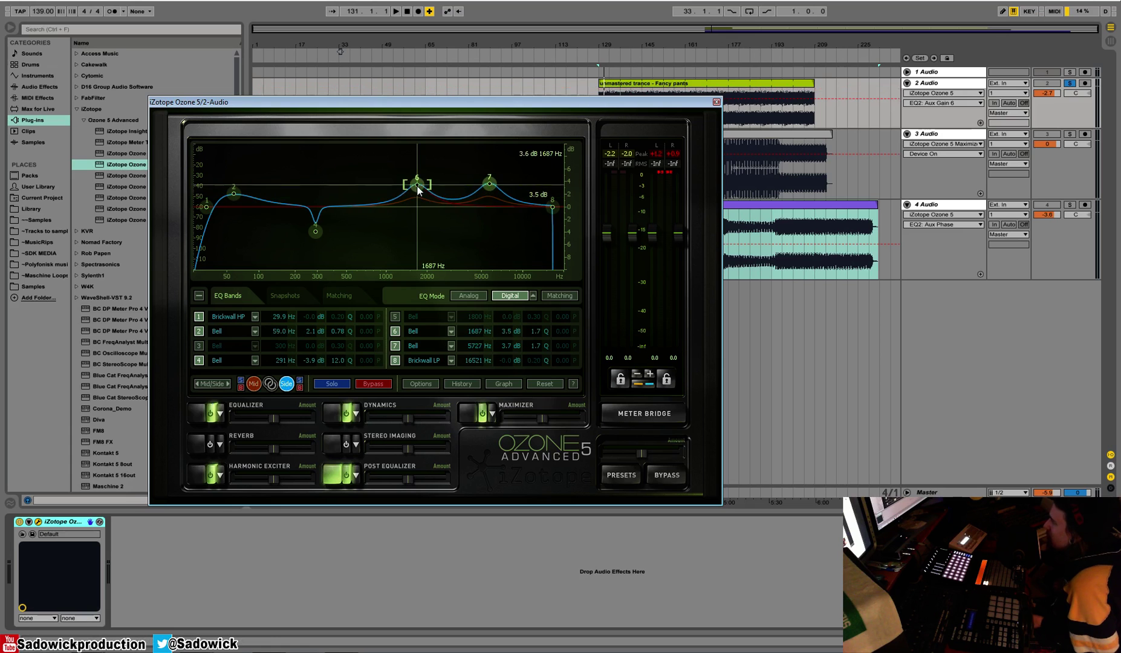
mouse_move(417, 200)
left_mouse_down()
mouse_move(453, 165)
mouse_move(409, 217)
left_mouse_up()
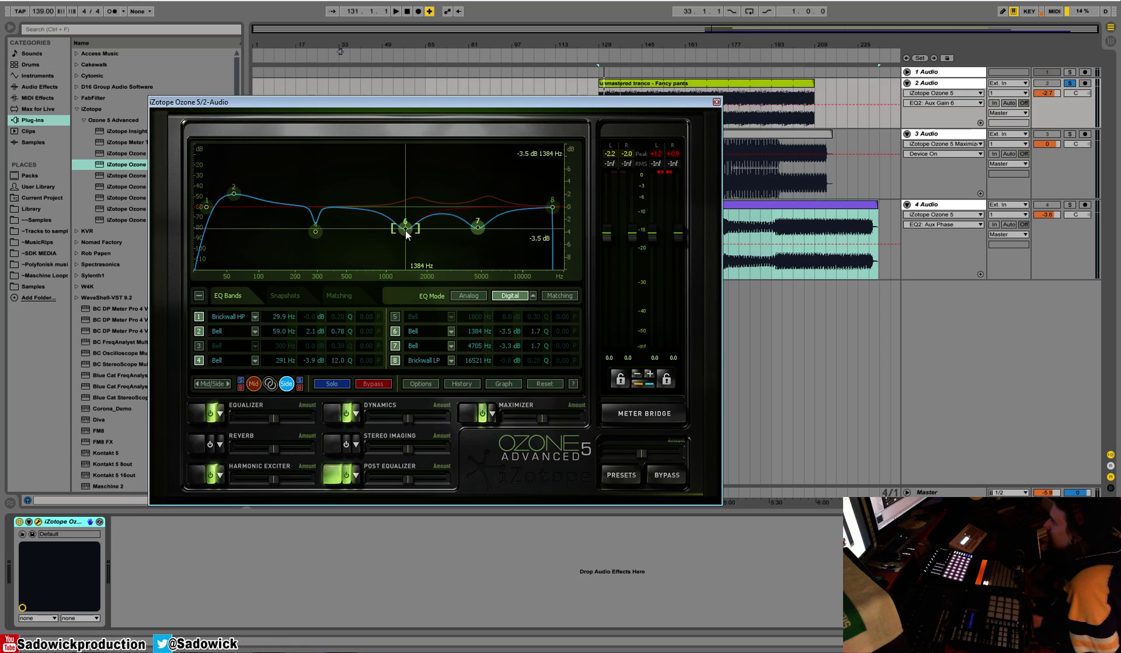
key("ctrl+z")
left_click_drag(236, 196, 252, 249)
key("space")
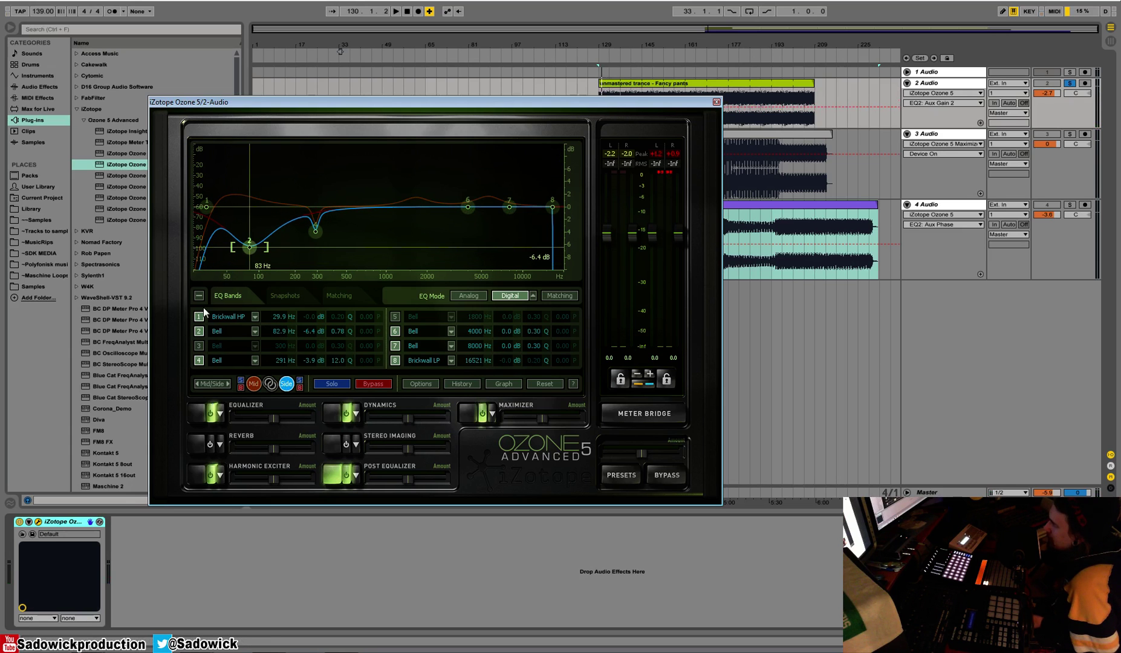
Keep band 1 Brickwall HP, deepen the side cut to -7.6 dB at 55.2 Hz, add a broad -3.1 dB dip at 199 Hz
left_click(254, 317)
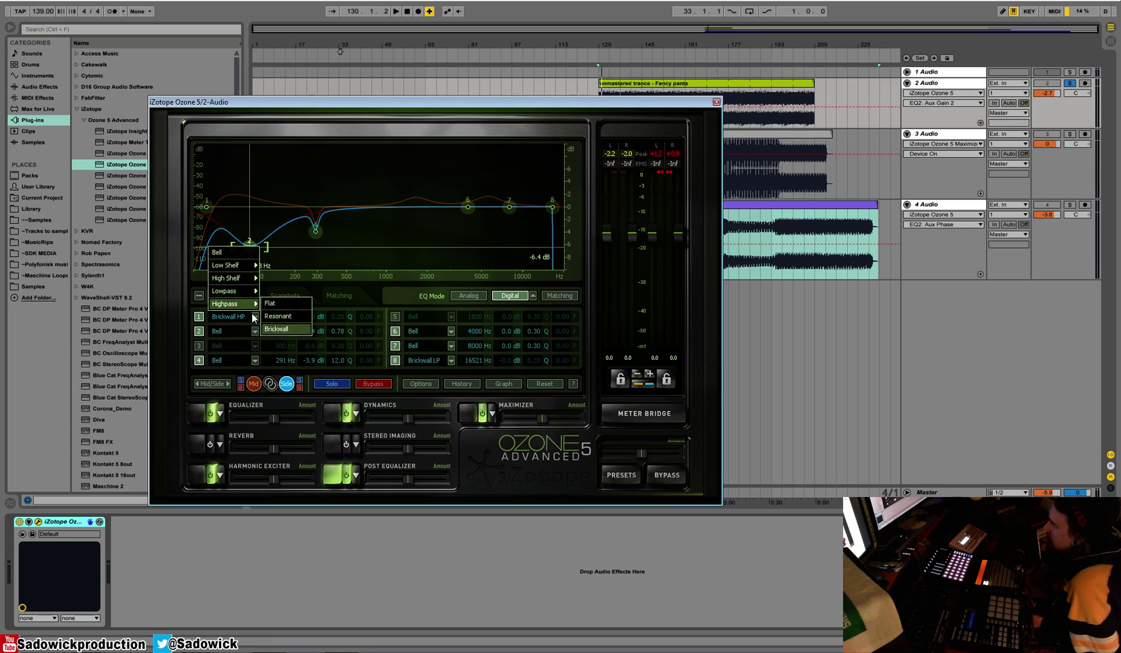
left_click(263, 248)
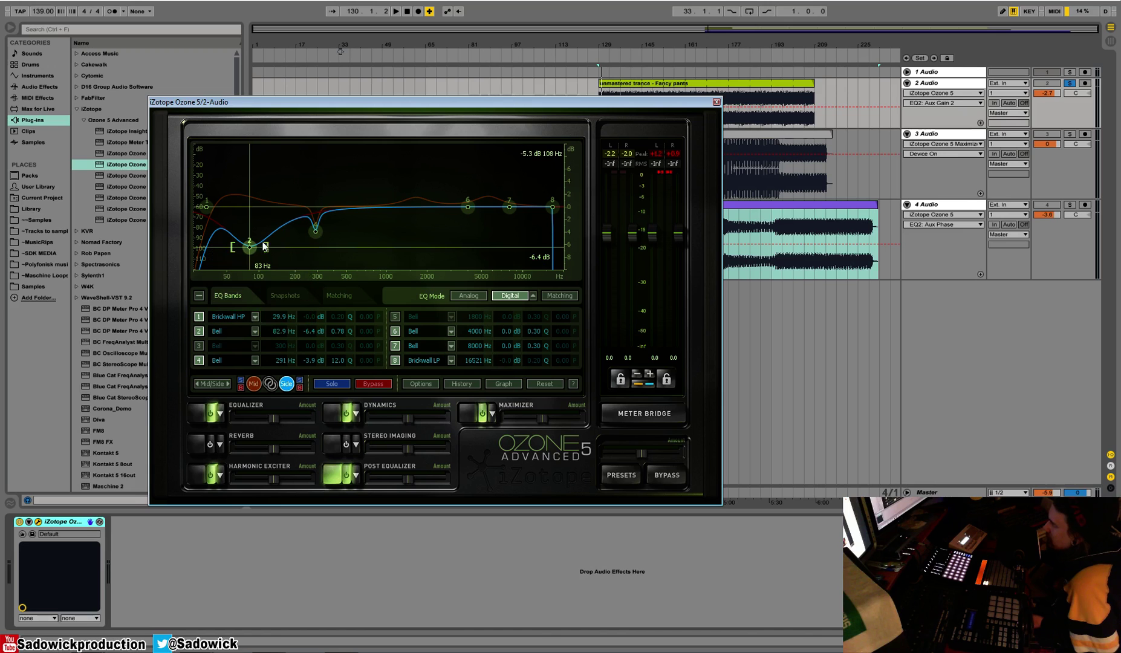
left_click_drag(251, 242, 237, 240)
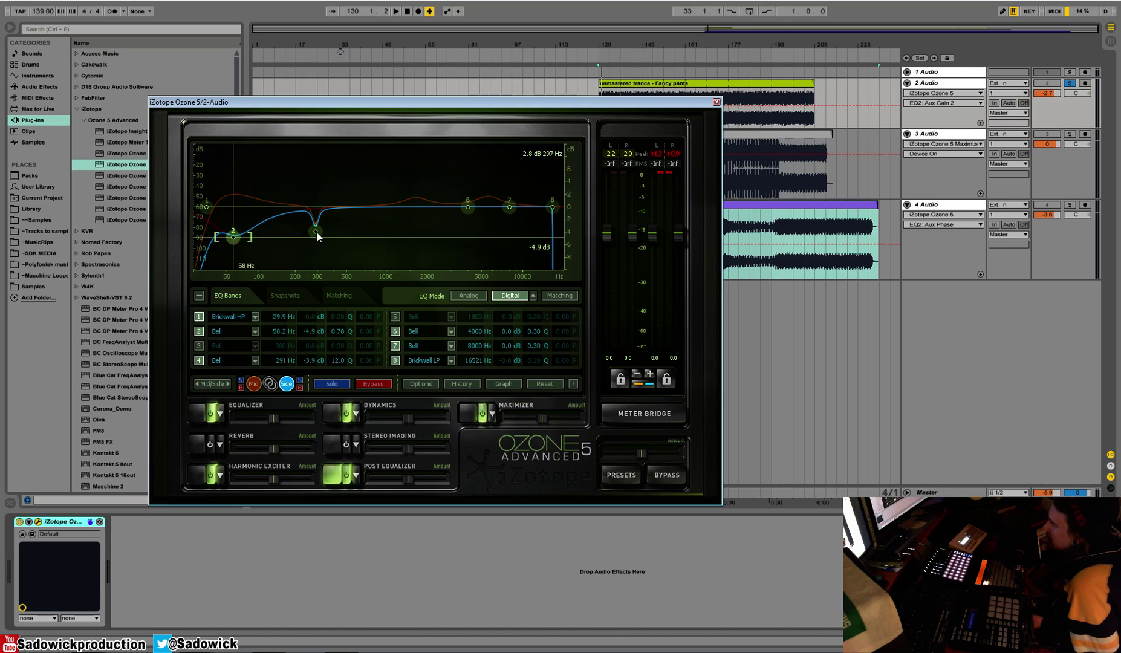
left_click_drag(317, 236, 229, 256)
scroll(297, 251, "down", 8)
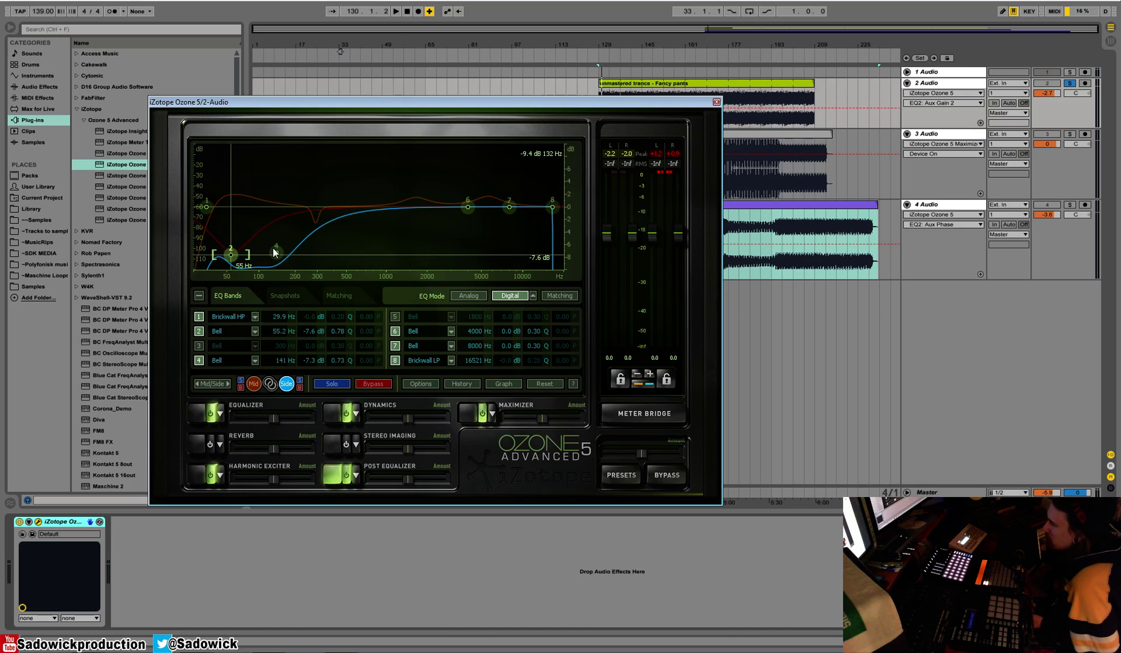
key("space")
left_click_drag(272, 248, 294, 229)
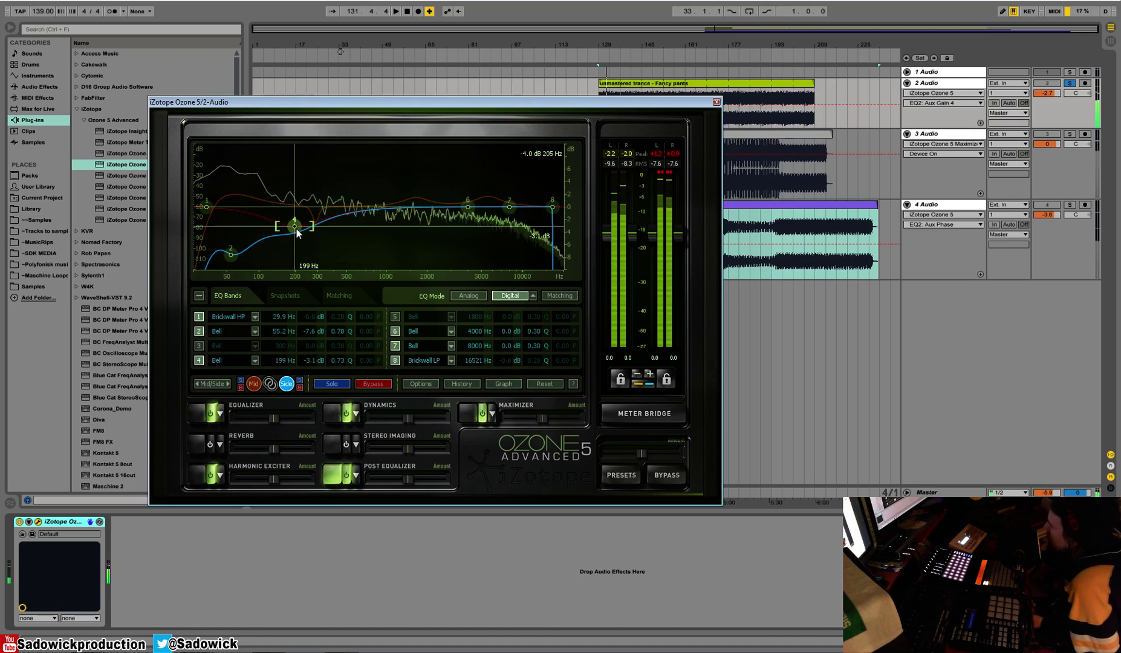
key("space")
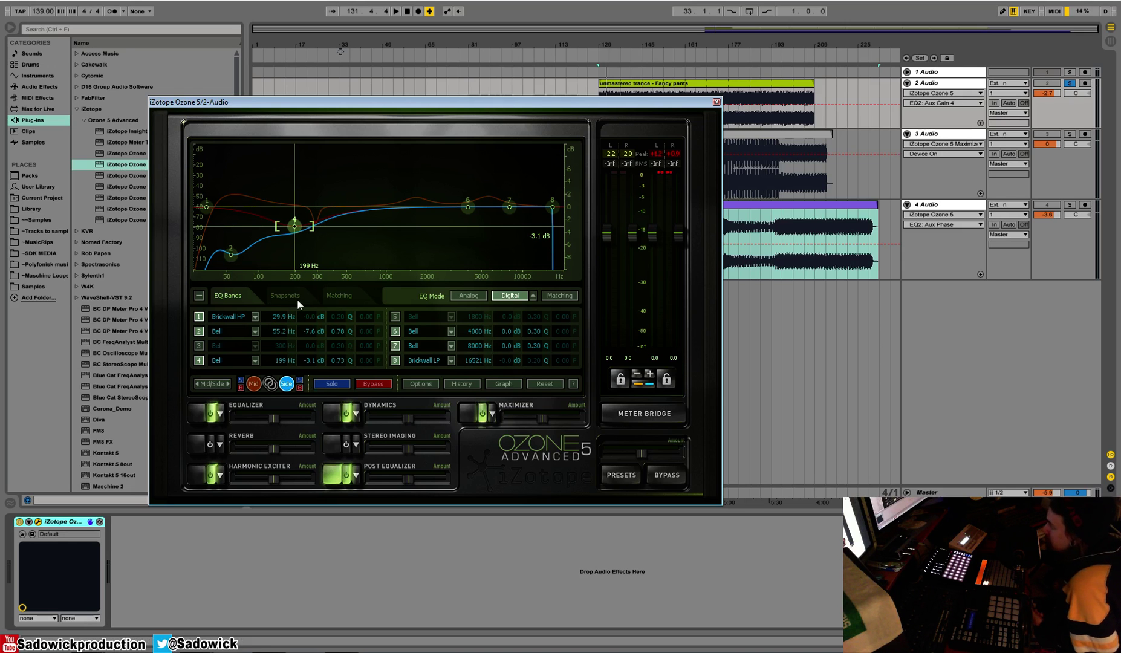
left_click(514, 384)
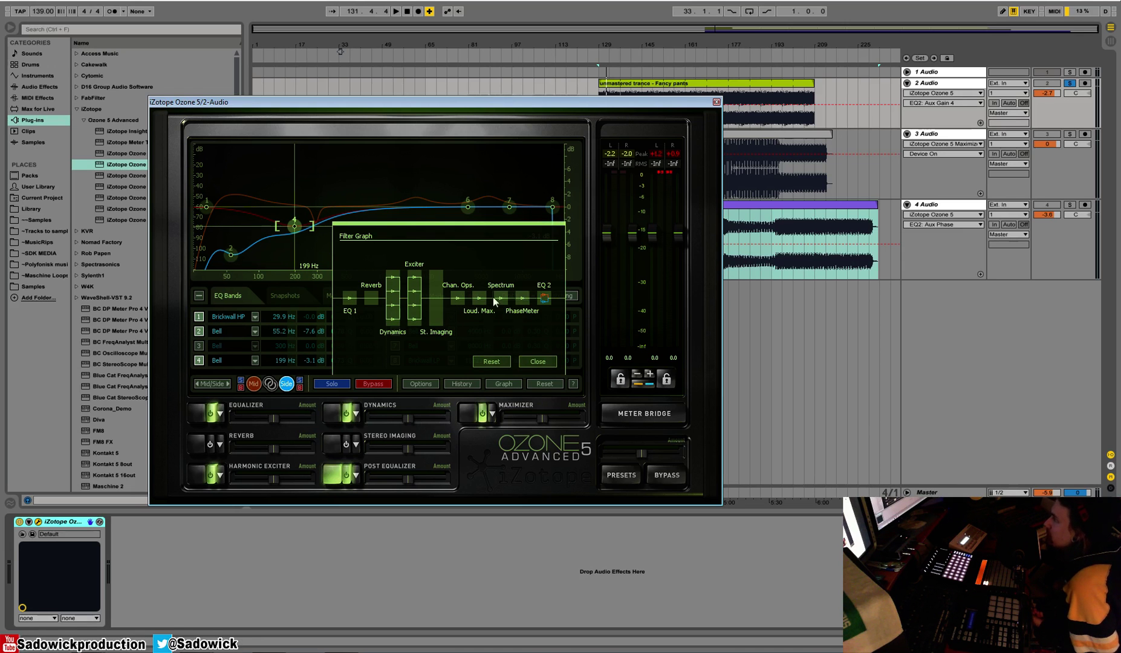
left_click(537, 362)
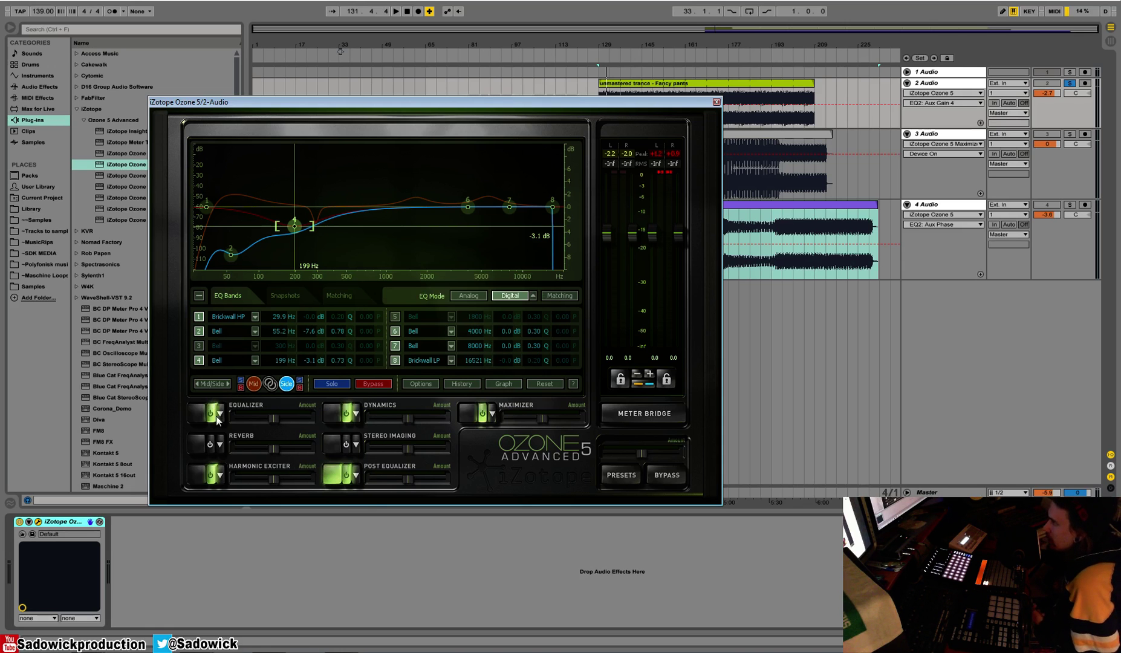
Set the side low cut to -6.5 dB at 56.7 Hz and the brickwall low-pass to 16848 Hz
left_click(193, 416)
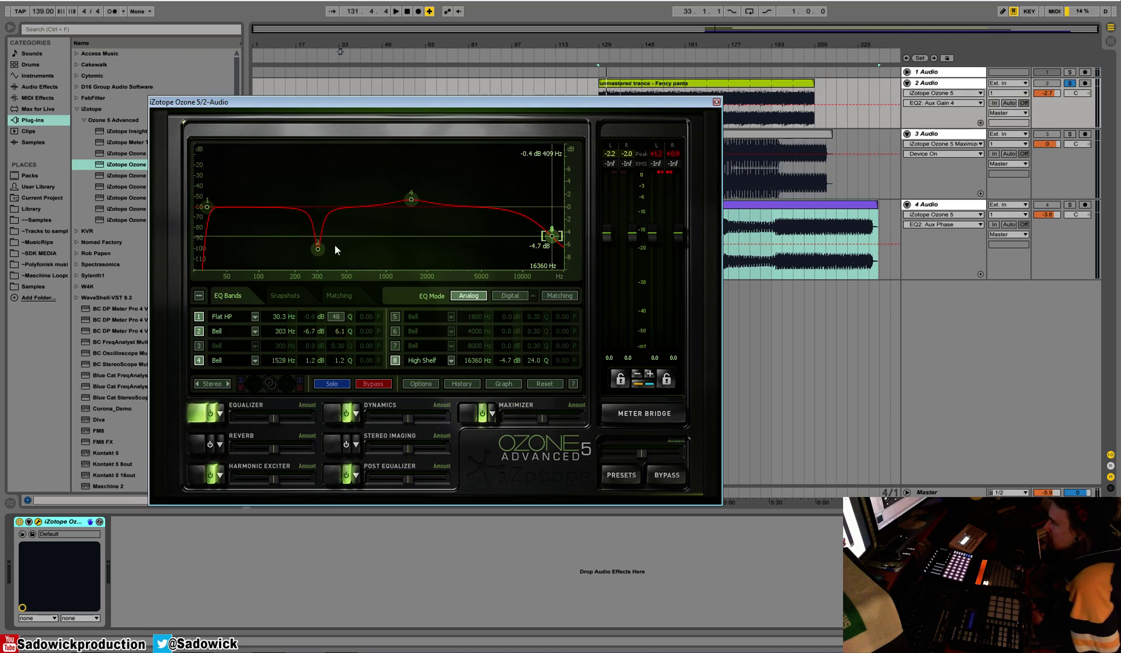
left_click(327, 412)
left_click(328, 471)
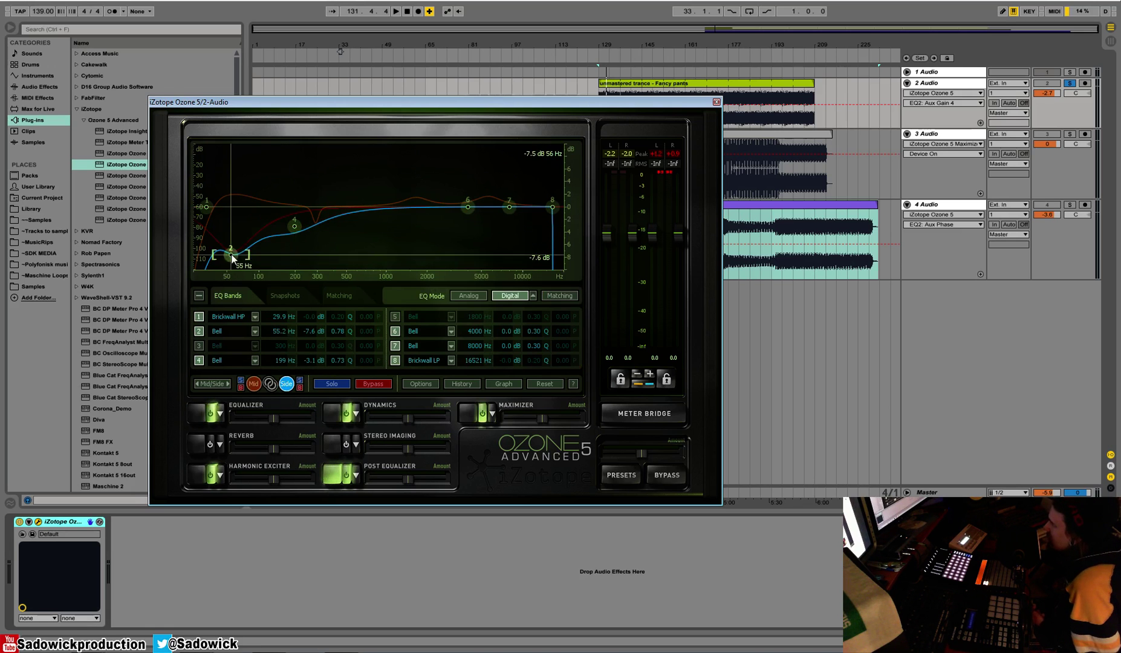
left_click_drag(232, 255, 232, 248)
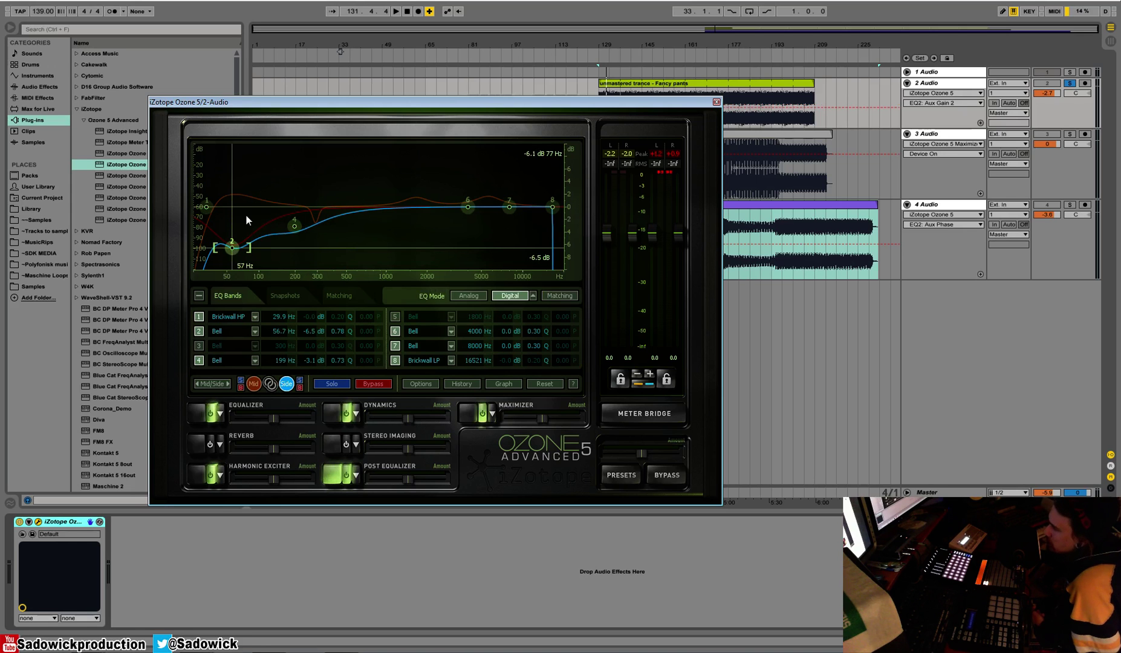
left_click_drag(554, 209, 554, 208)
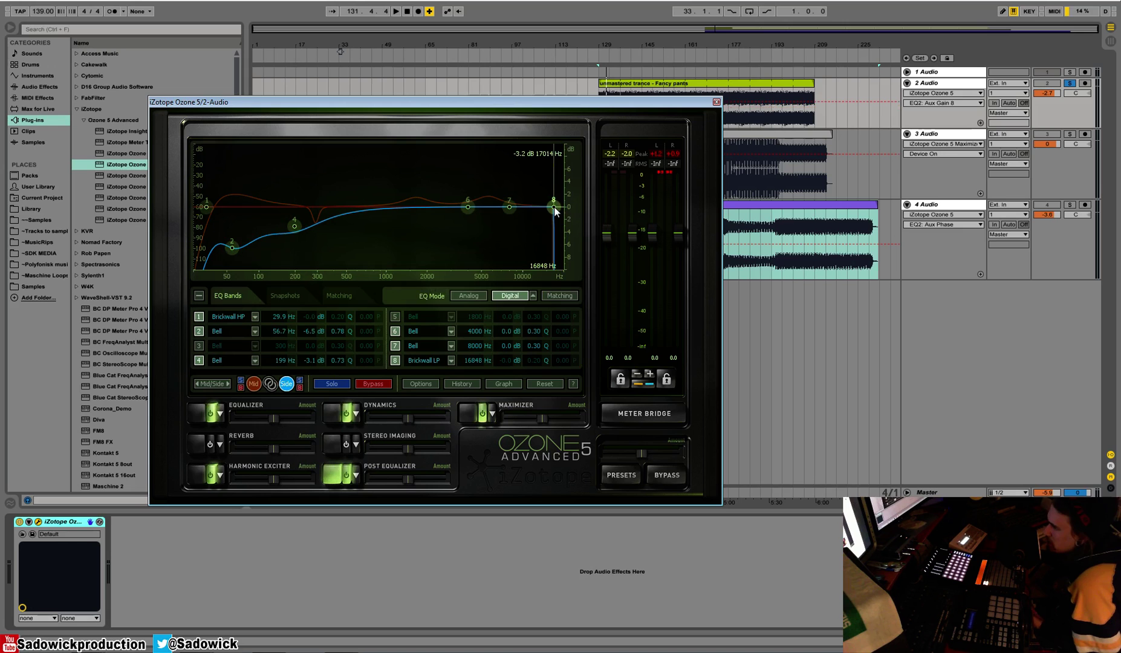